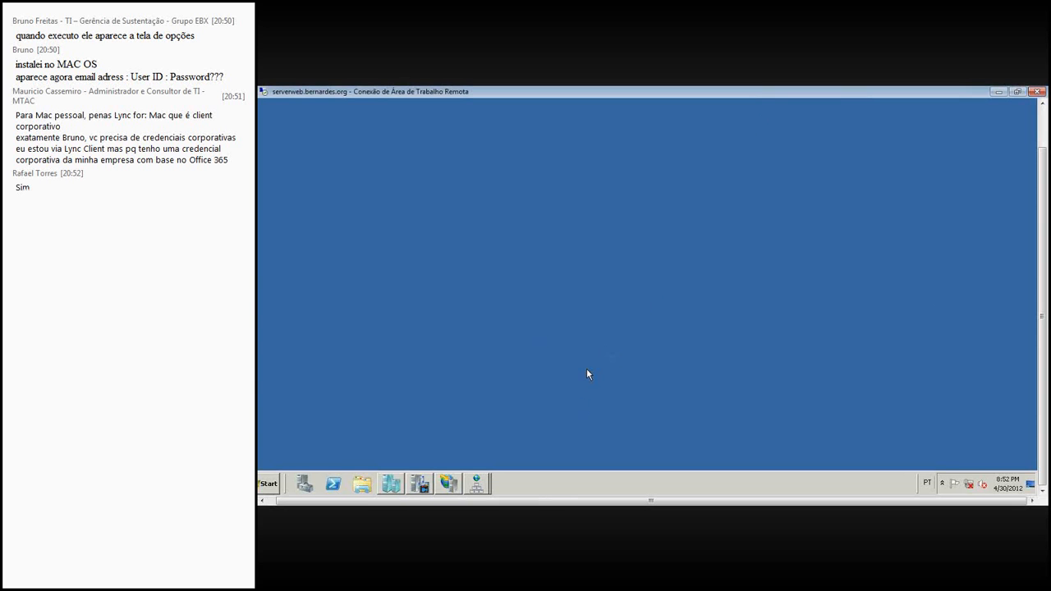
- Launch Performance Monitor by running perfmon on the remote server and maximize its window
{"action": "left_click", "coordinate": [269, 486]}
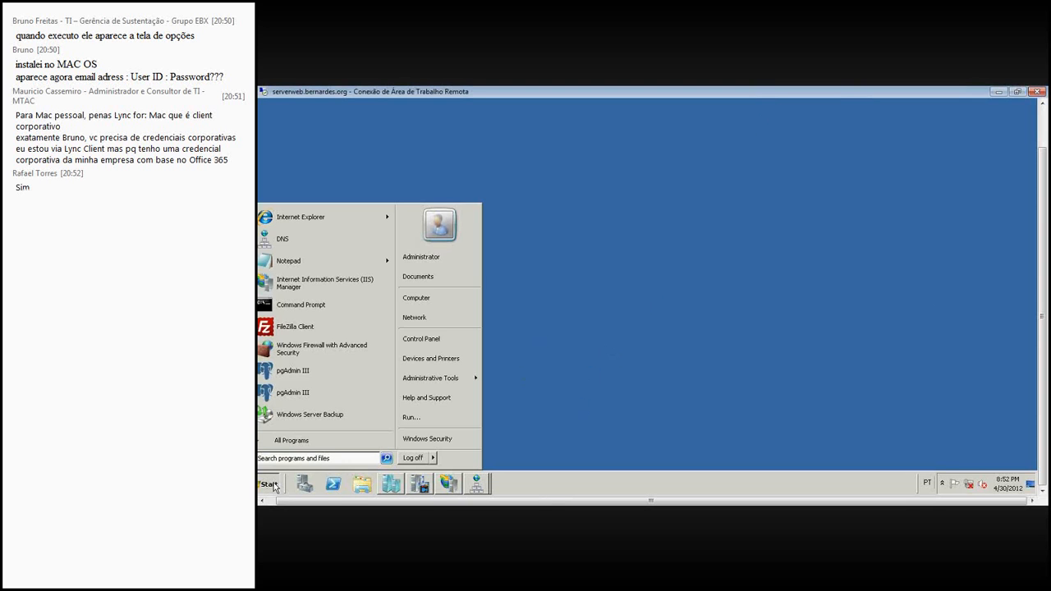
{"action": "left_click", "coordinate": [281, 501]}
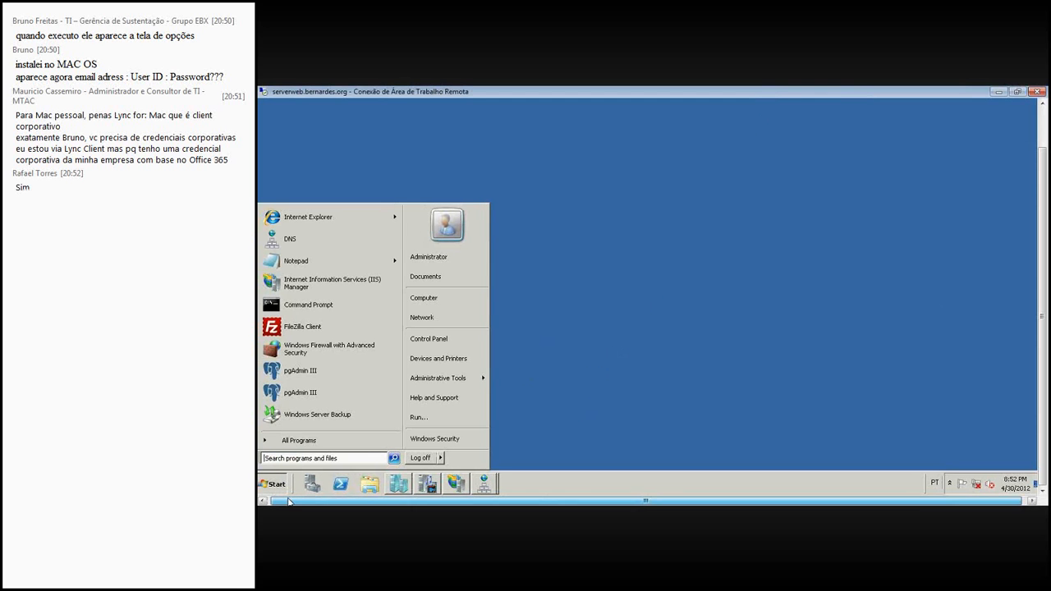
{"action": "type", "text": "per"}
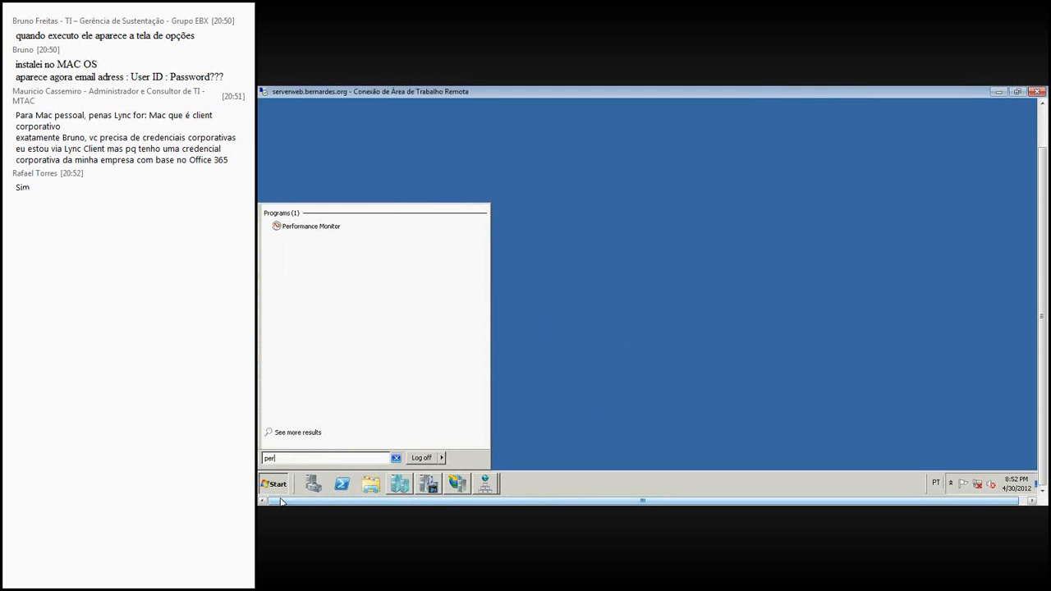
{"action": "type", "text": "fmon"}
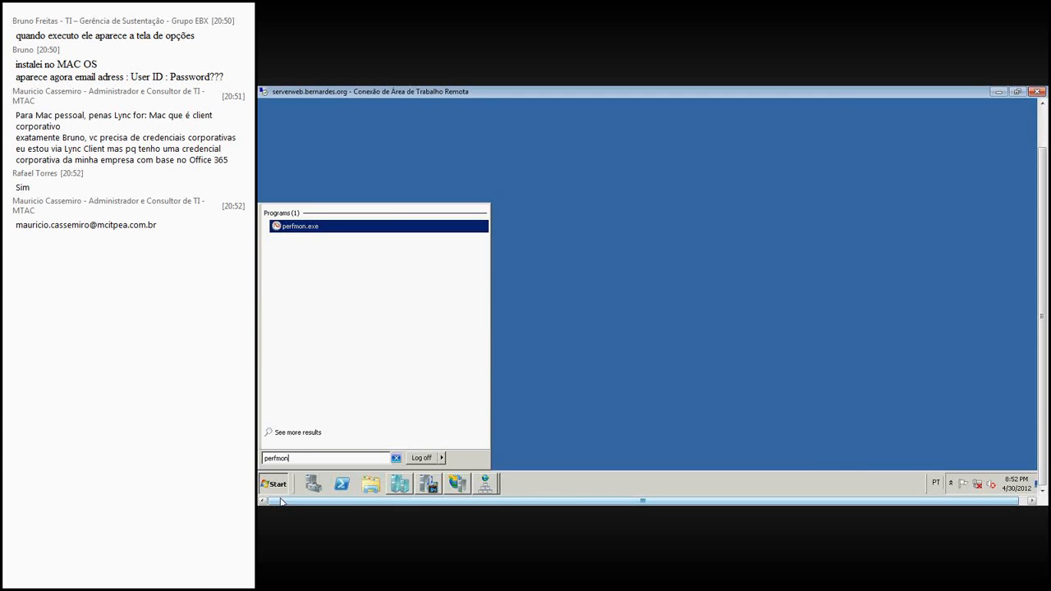
{"action": "key", "text": "Return"}
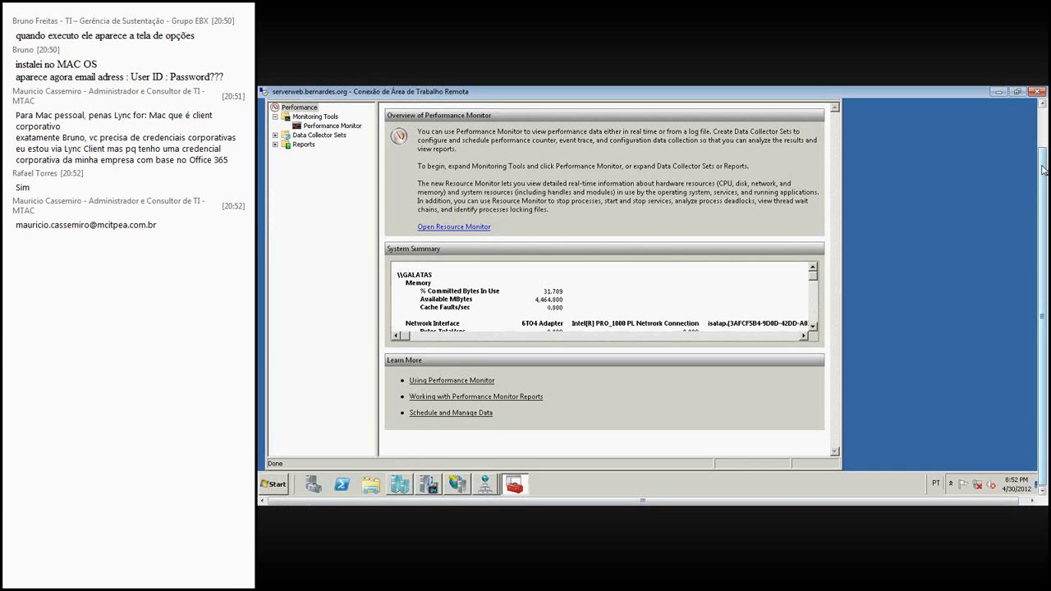
{"action": "left_click_drag", "start_coordinate": [1045, 170], "coordinate": [1044, 129]}
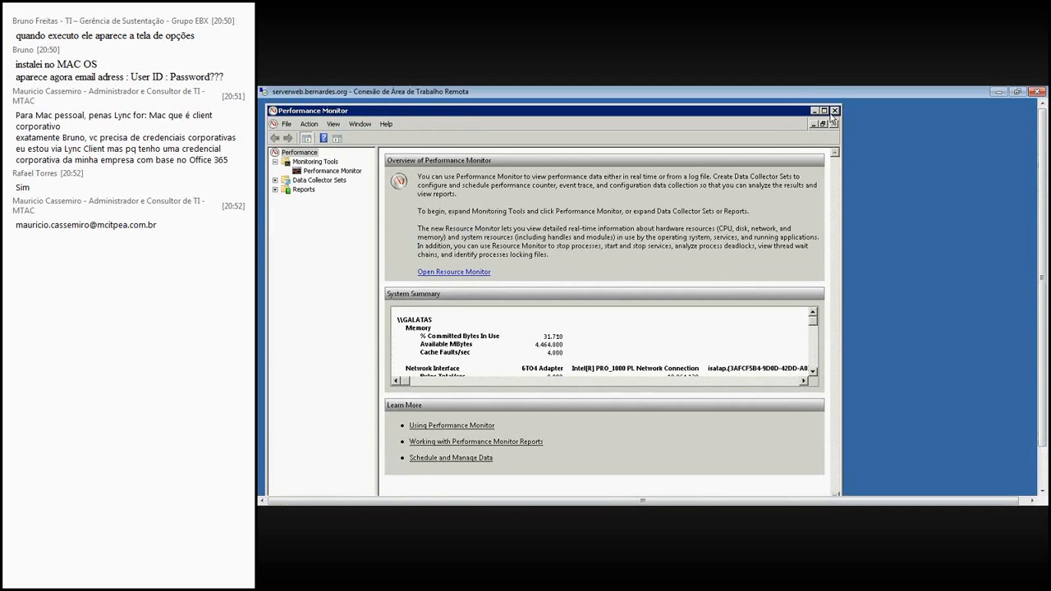
{"action": "left_click", "coordinate": [825, 110]}
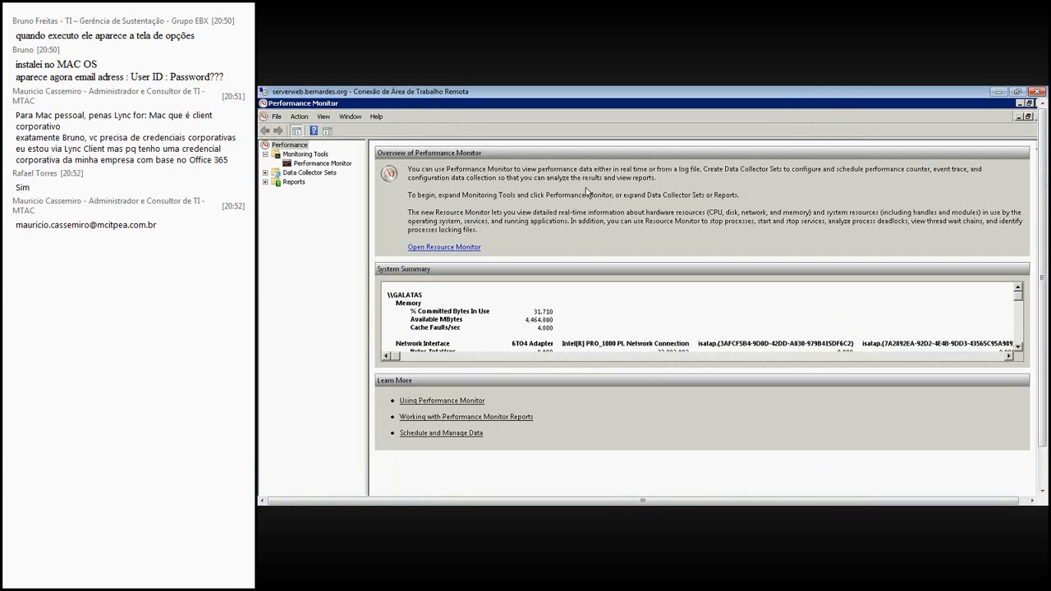
- Show the live Performance Monitor graph and expand the Data Collector Sets and Reports nodes
{"action": "left_click", "coordinate": [312, 165]}
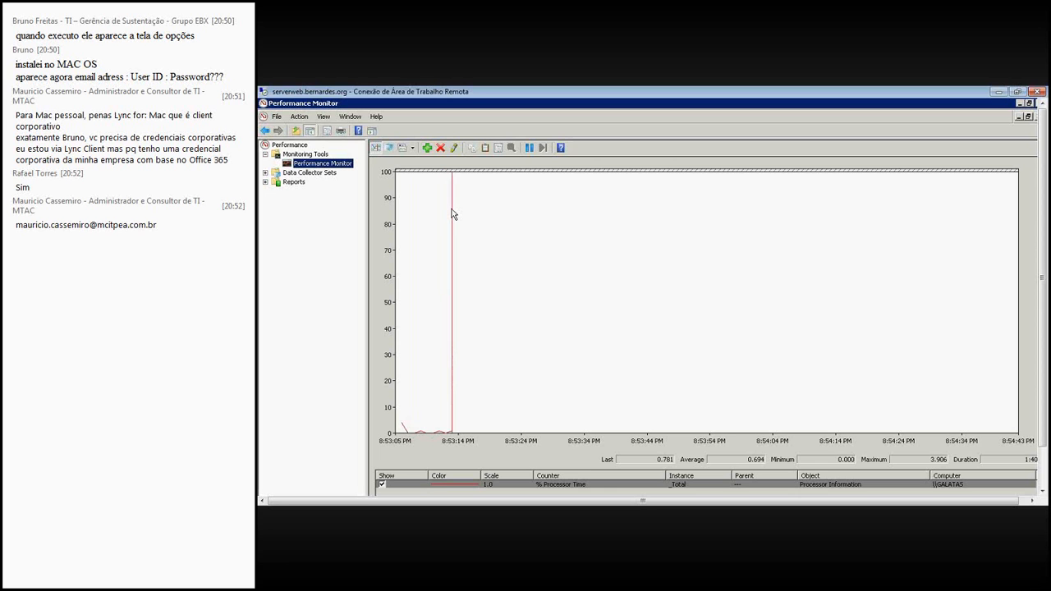
{"action": "left_click", "coordinate": [266, 174]}
{"action": "left_click", "coordinate": [264, 219]}
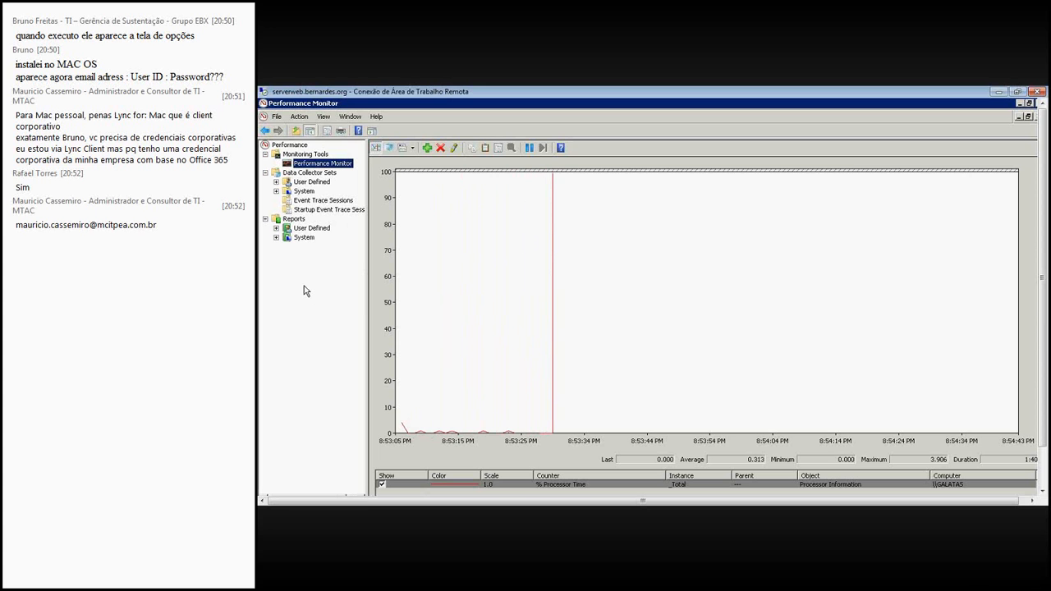
- Start adding counters from the local computer and list the instances of the Hyper-V Virtual Network Adapter object
{"action": "left_click", "coordinate": [427, 147]}
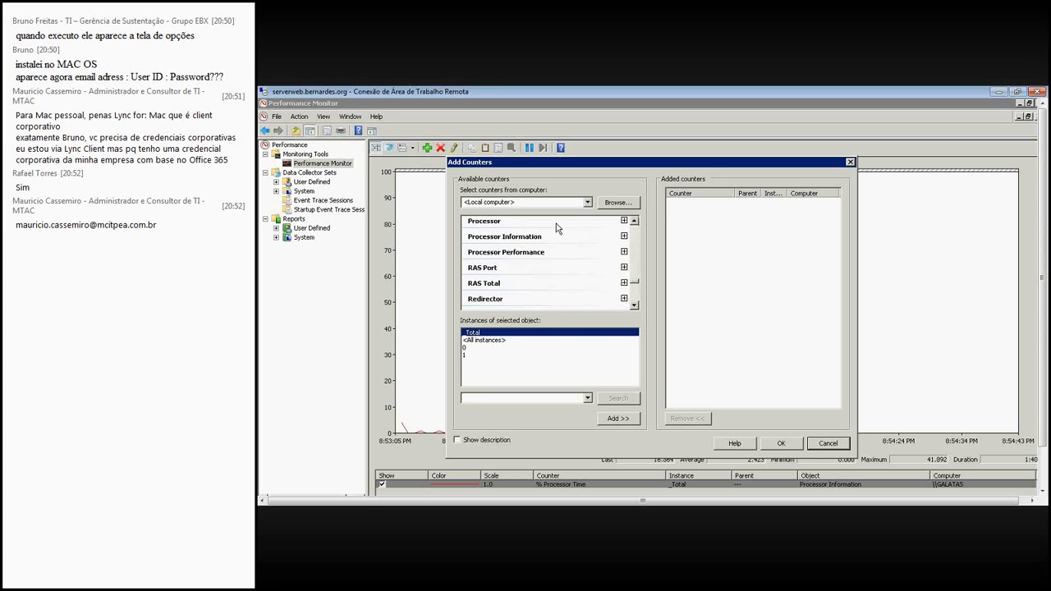
{"action": "left_click", "coordinate": [587, 202]}
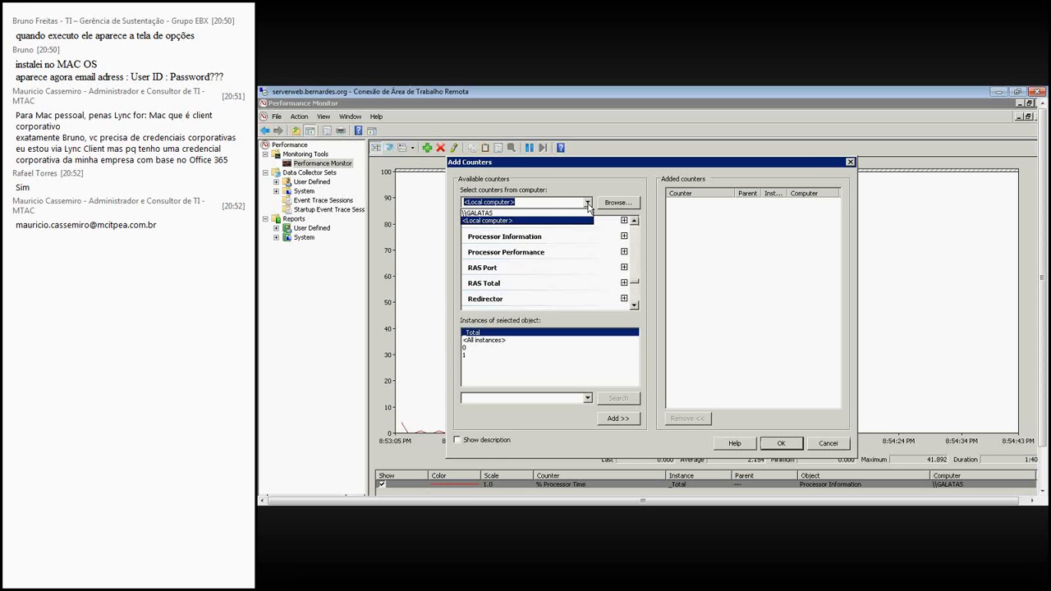
{"action": "left_click", "coordinate": [588, 204]}
{"action": "mouse_move", "coordinate": [636, 285]}
{"action": "left_mouse_down"}
{"action": "mouse_move", "coordinate": [633, 232]}
{"action": "mouse_move", "coordinate": [635, 297]}
{"action": "left_mouse_up"}
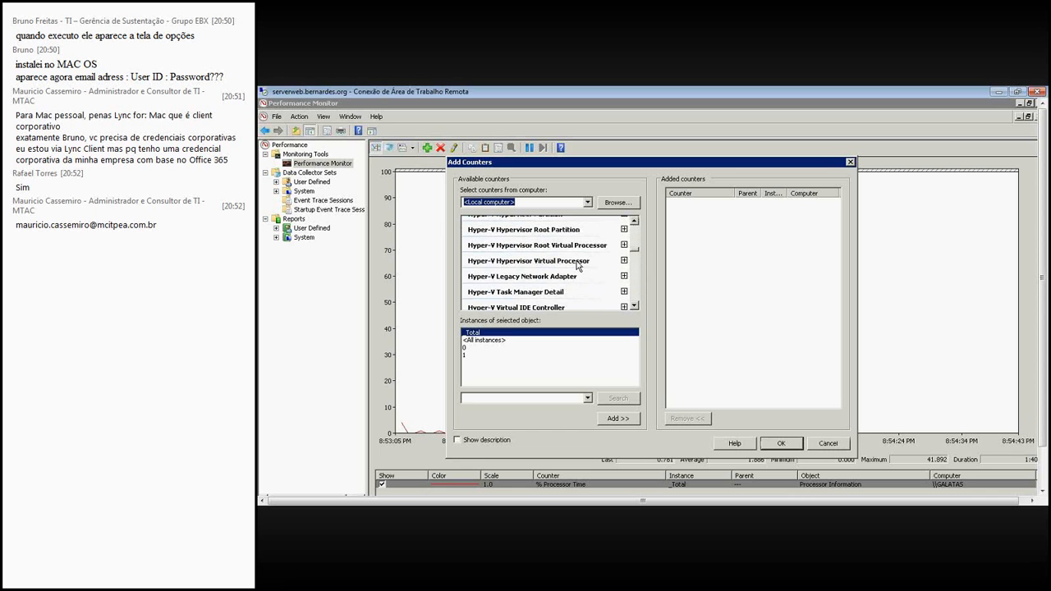
{"action": "left_click", "coordinate": [634, 293]}
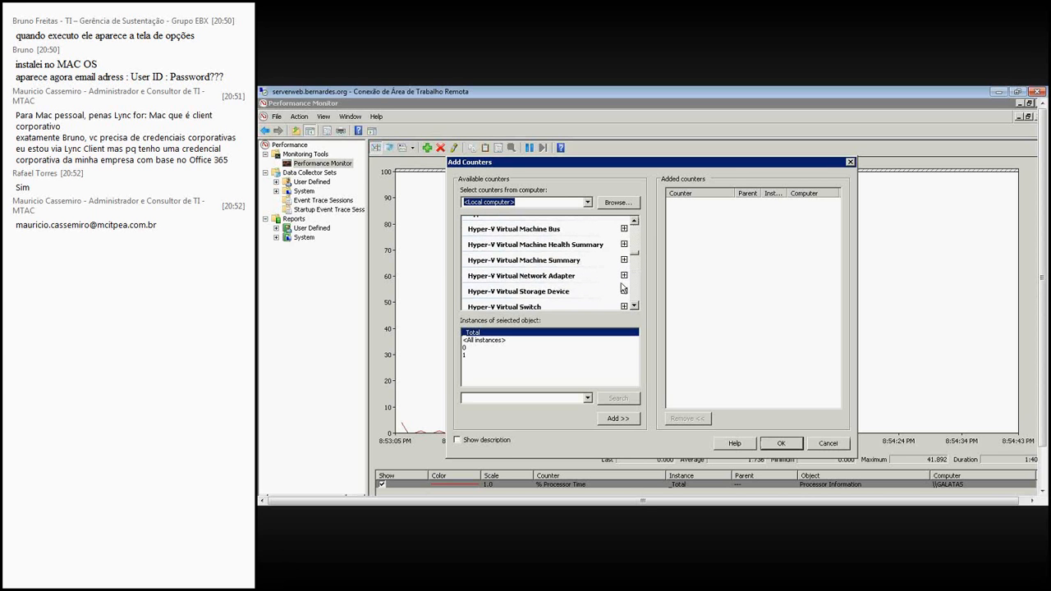
{"action": "left_click", "coordinate": [577, 275]}
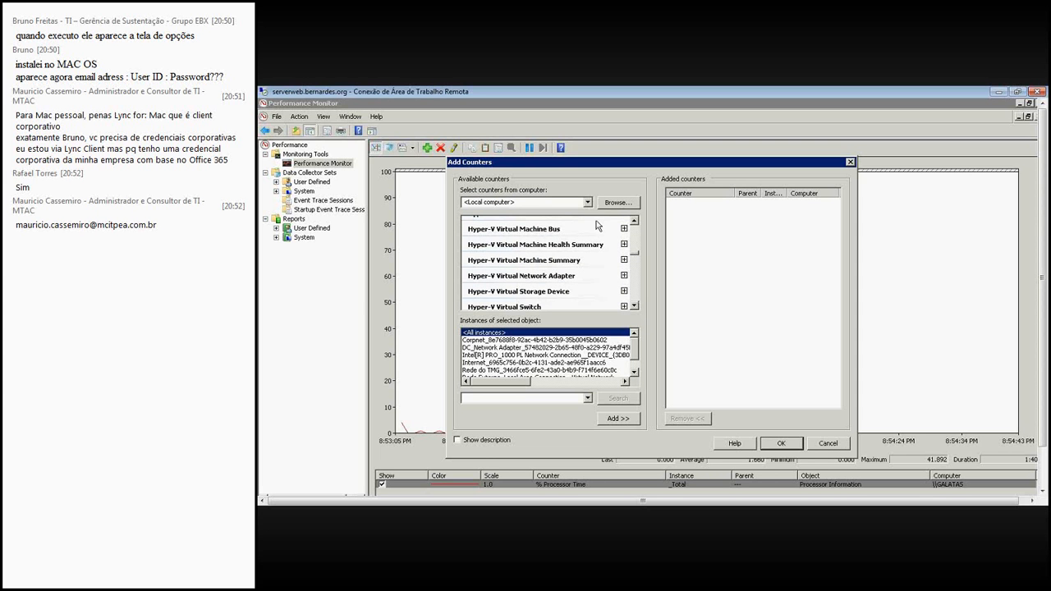
- Look through the available Hyper-V counter objects and list the instances of Hyper-V Hypervisor Logical Processor
{"action": "left_click", "coordinate": [634, 306]}
{"action": "left_click", "coordinate": [635, 306]}
{"action": "left_click", "coordinate": [635, 305]}
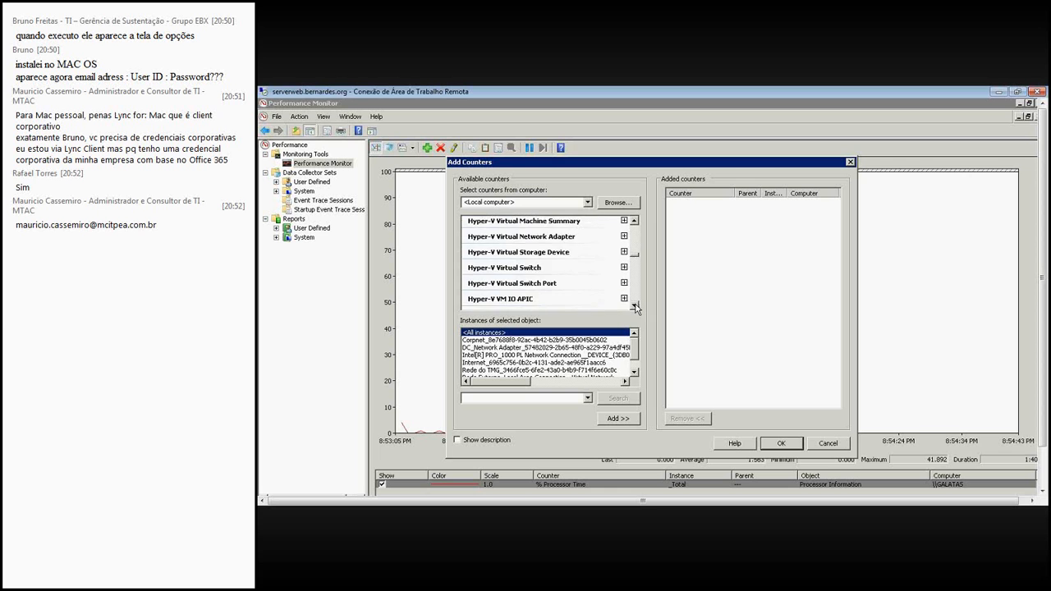
{"action": "left_click", "coordinate": [635, 305]}
{"action": "left_click", "coordinate": [634, 306]}
{"action": "left_click", "coordinate": [635, 305]}
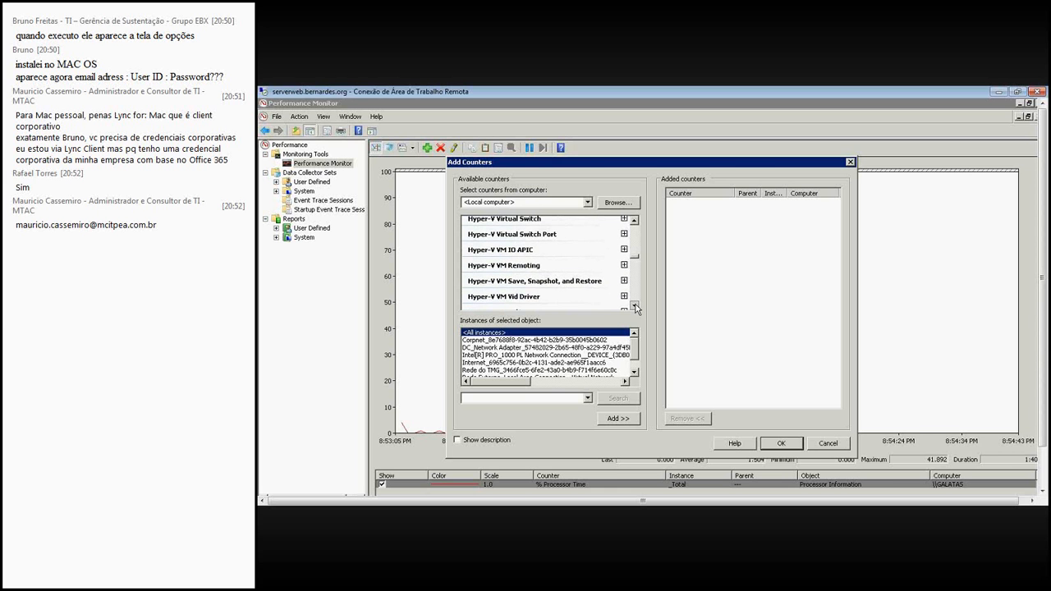
{"action": "left_click", "coordinate": [635, 306]}
{"action": "left_click", "coordinate": [634, 306]}
{"action": "left_click", "coordinate": [634, 306]}
{"action": "left_click", "coordinate": [635, 306]}
{"action": "left_click", "coordinate": [635, 306]}
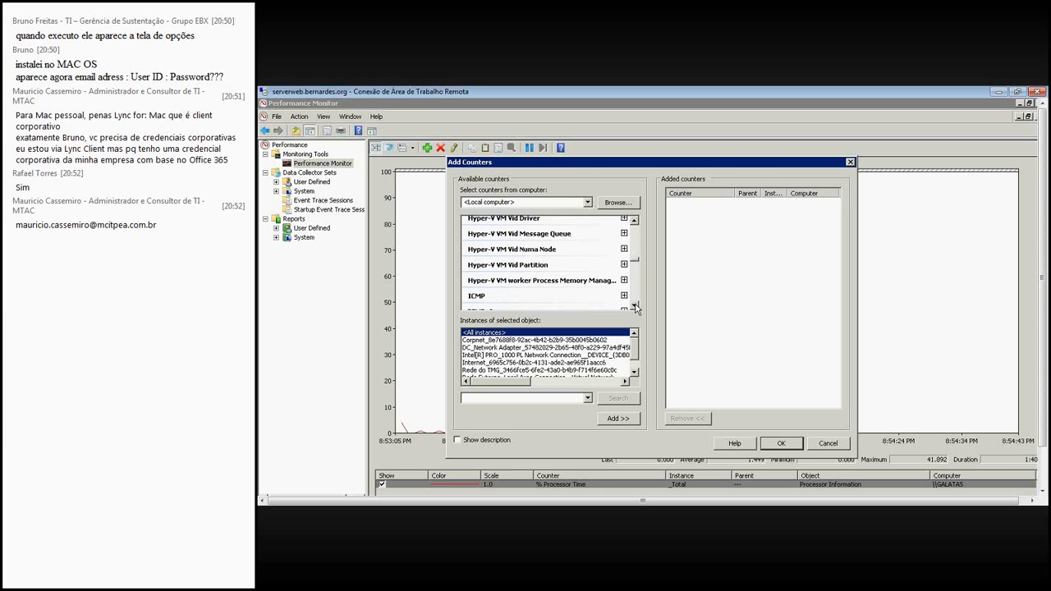
{"action": "left_click", "coordinate": [635, 240]}
{"action": "left_click", "coordinate": [636, 240]}
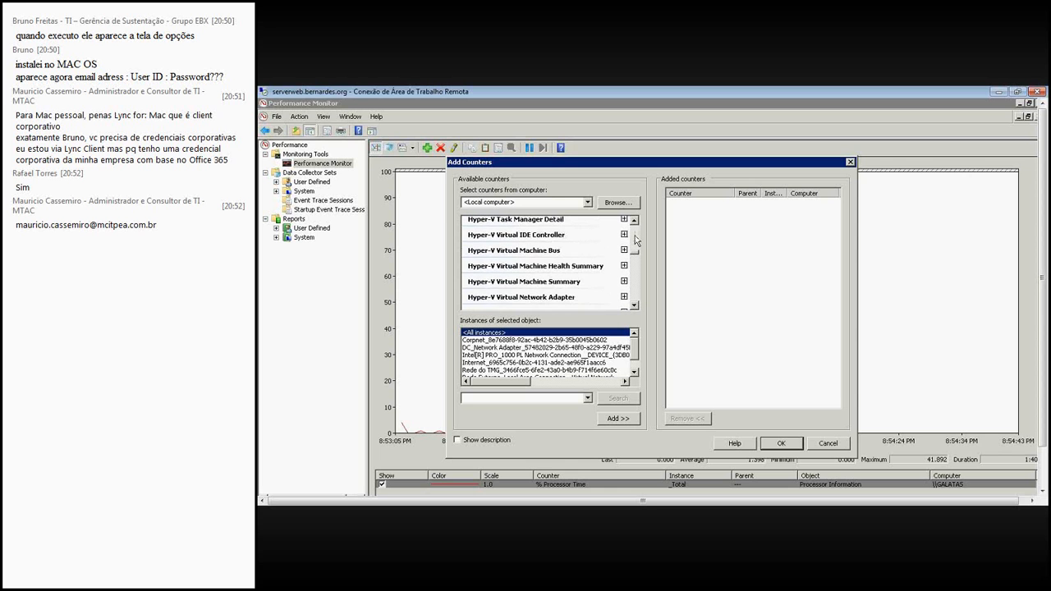
{"action": "left_click", "coordinate": [635, 240]}
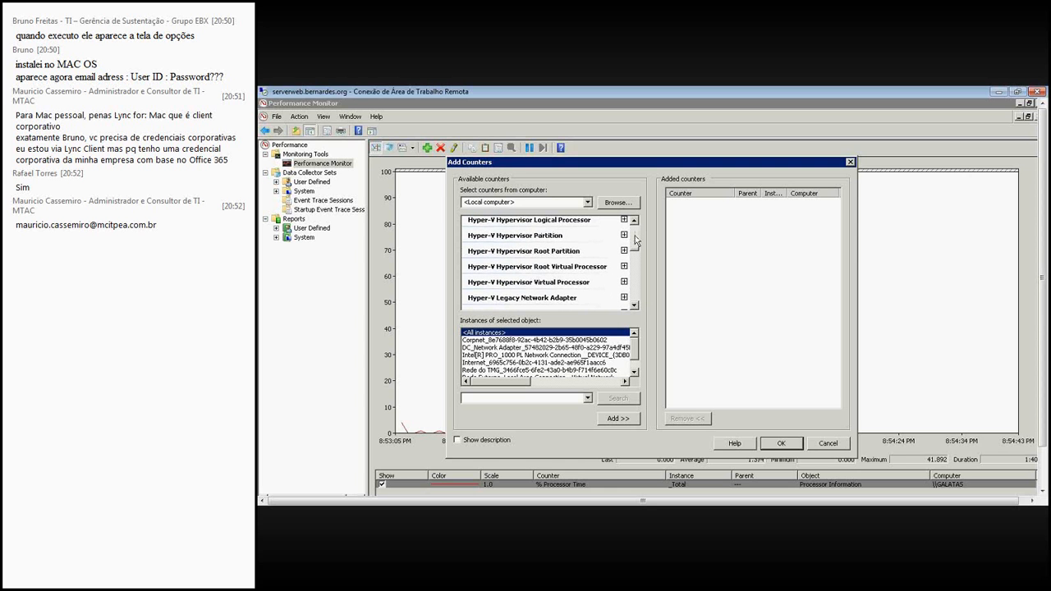
{"action": "left_click", "coordinate": [594, 222]}
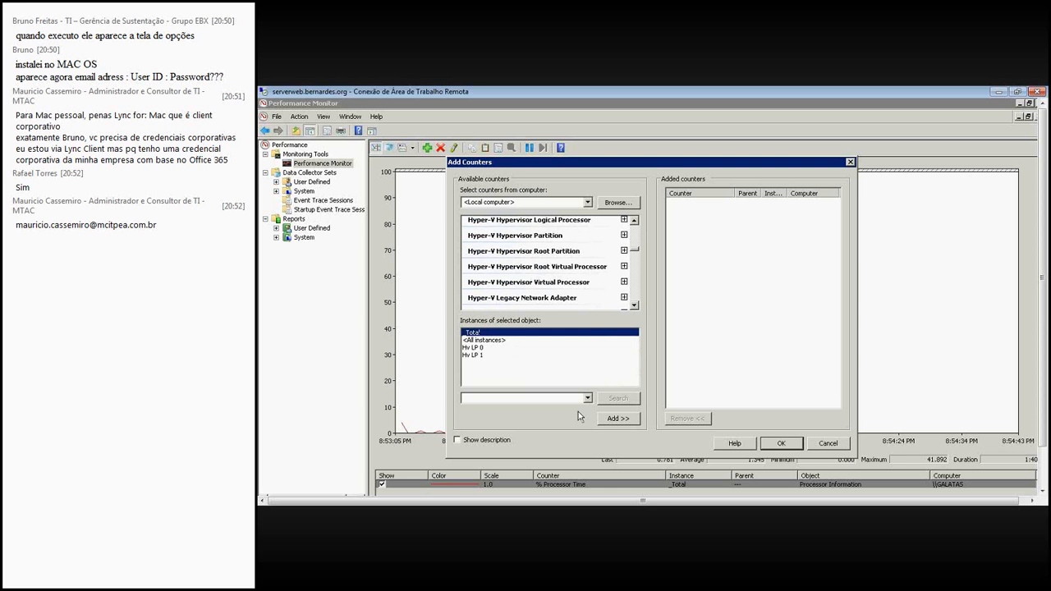
- Check which instances are available for Hyper-V Hypervisor and for Hyper-V Hypervisor Partition
{"action": "left_click", "coordinate": [635, 221]}
{"action": "left_click", "coordinate": [635, 221]}
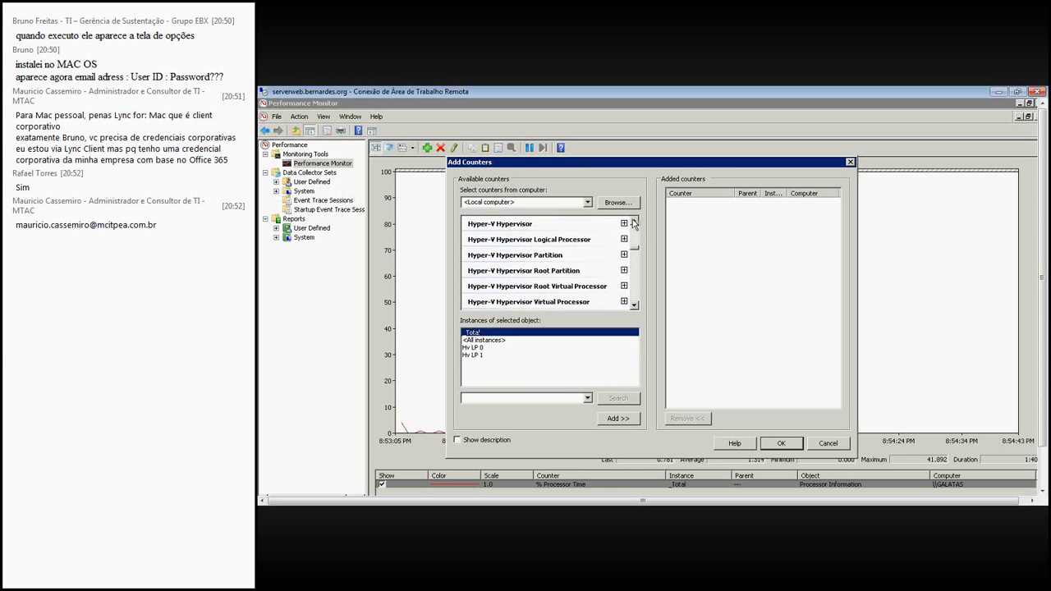
{"action": "left_click", "coordinate": [635, 221]}
{"action": "left_click", "coordinate": [635, 221]}
{"action": "left_click", "coordinate": [634, 220]}
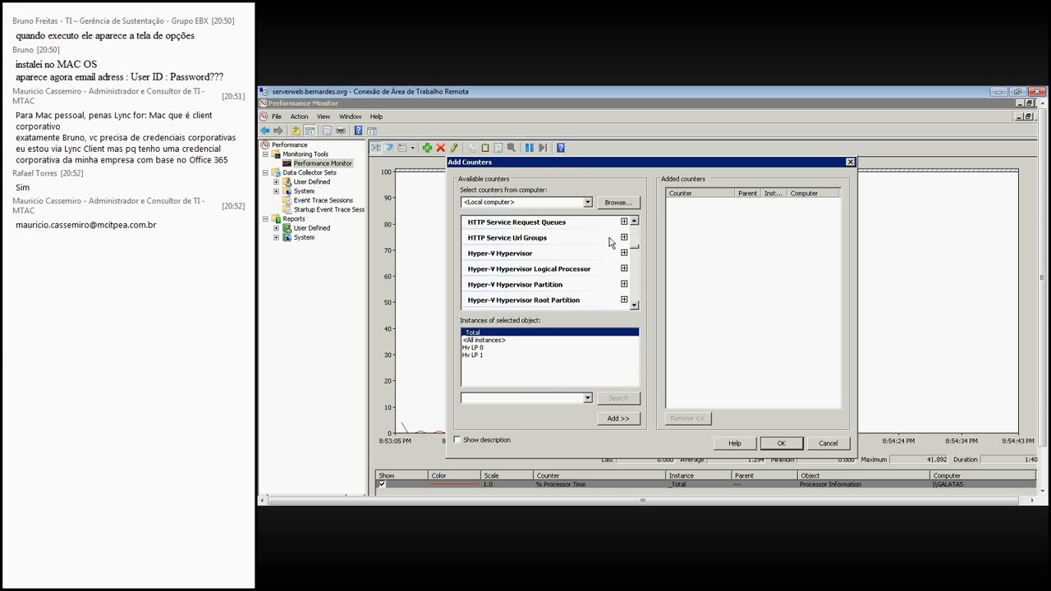
{"action": "left_click", "coordinate": [561, 253]}
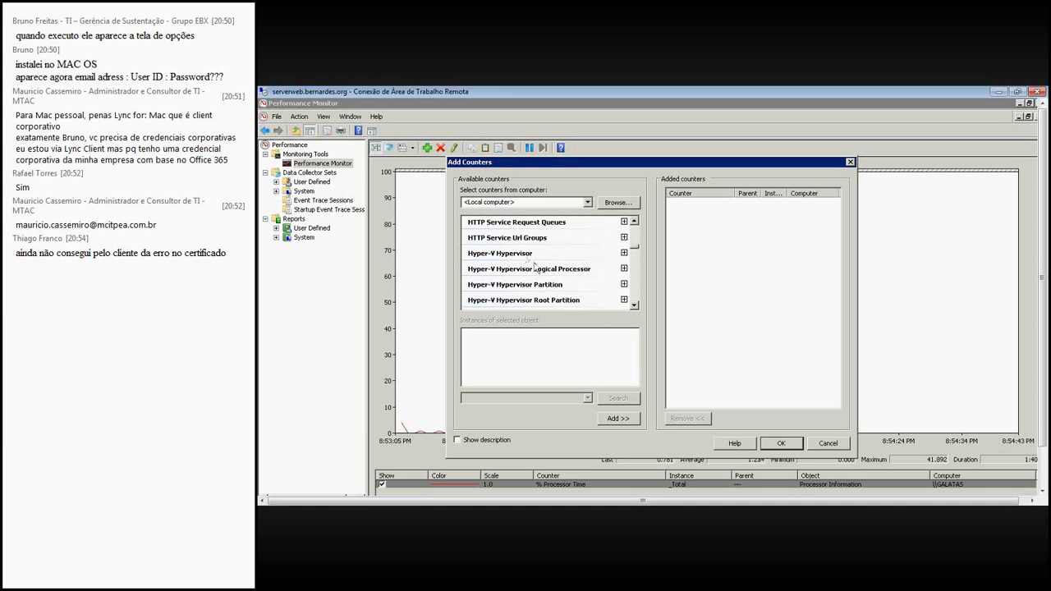
{"action": "left_click", "coordinate": [573, 284]}
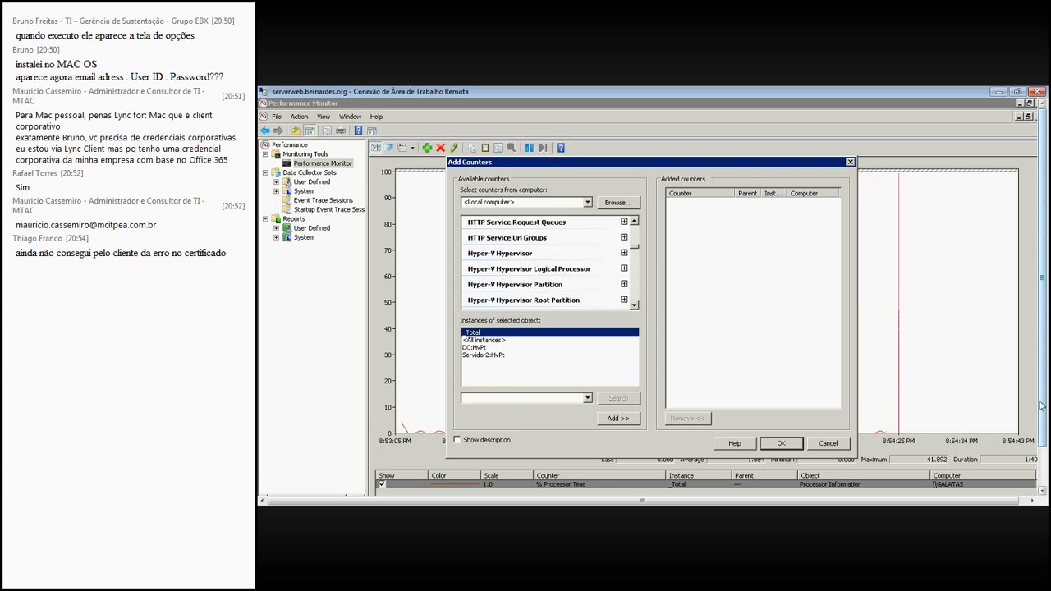
- Switch to Hyper-V Manager and select the running virtual machines DC and Servidor2
{"action": "left_click_drag", "start_coordinate": [1041, 406], "coordinate": [1041, 445]}
{"action": "left_click", "coordinate": [400, 484]}
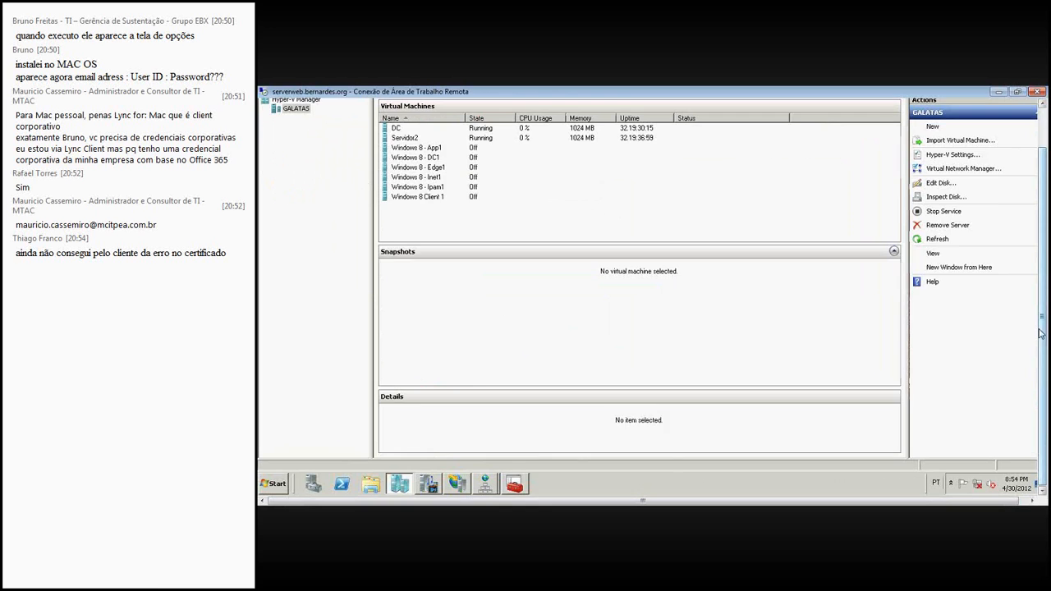
{"action": "left_click_drag", "start_coordinate": [1041, 333], "coordinate": [1038, 303]}
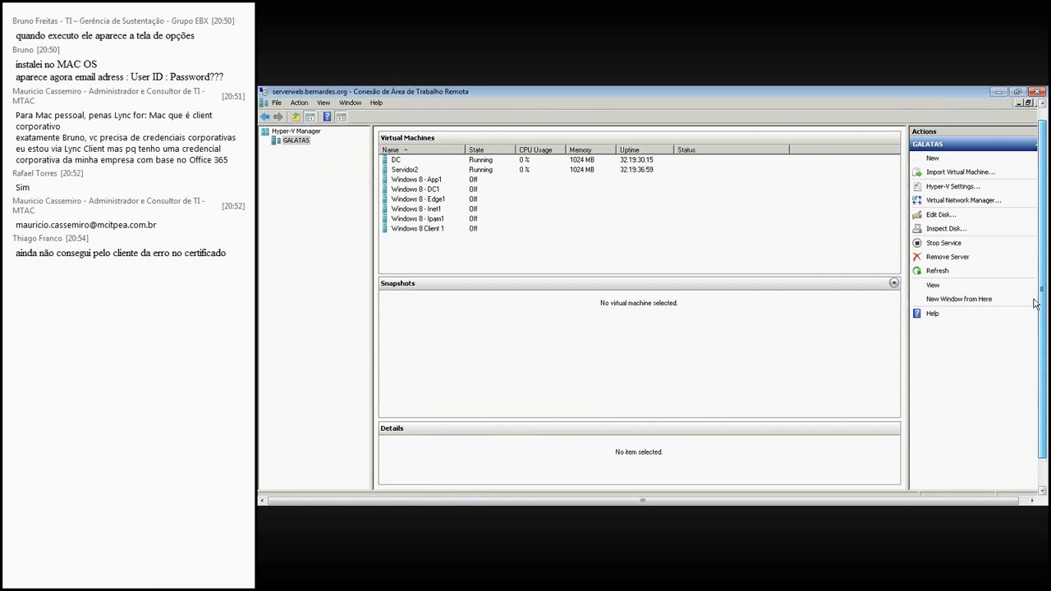
{"action": "left_click", "coordinate": [489, 170]}
{"action": "key", "text": "shift+Up"}
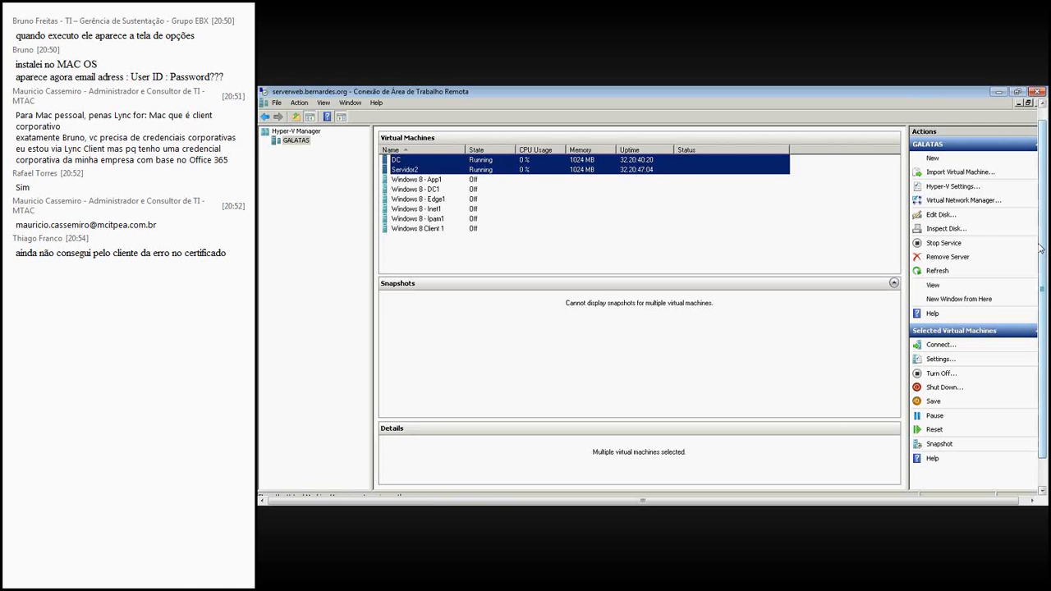
- Return to Performance Monitor's Add Counters dialog and examine the instances and individual counters of Hyper-V Legacy Network Adapter
{"action": "left_click_drag", "start_coordinate": [1040, 258], "coordinate": [1039, 311]}
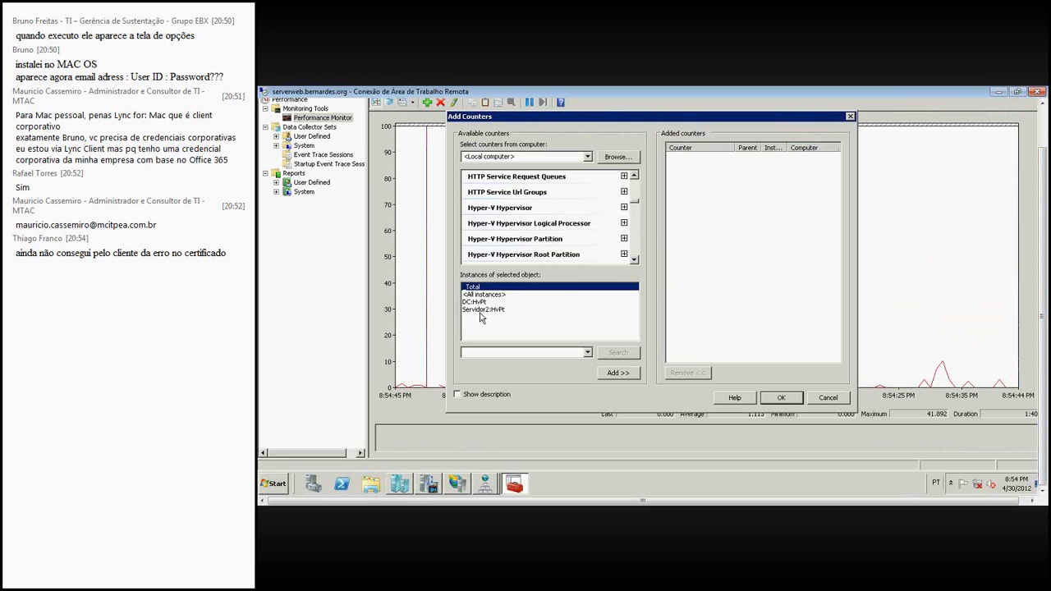
{"action": "left_click", "coordinate": [634, 260]}
{"action": "left_click", "coordinate": [635, 260]}
{"action": "left_click", "coordinate": [635, 260]}
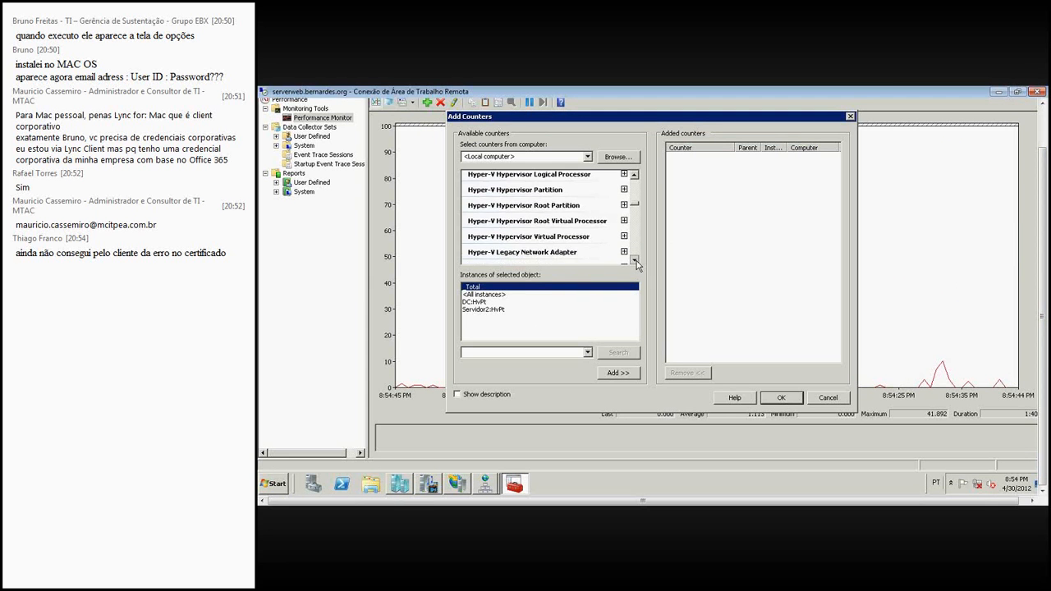
{"action": "left_click", "coordinate": [634, 261]}
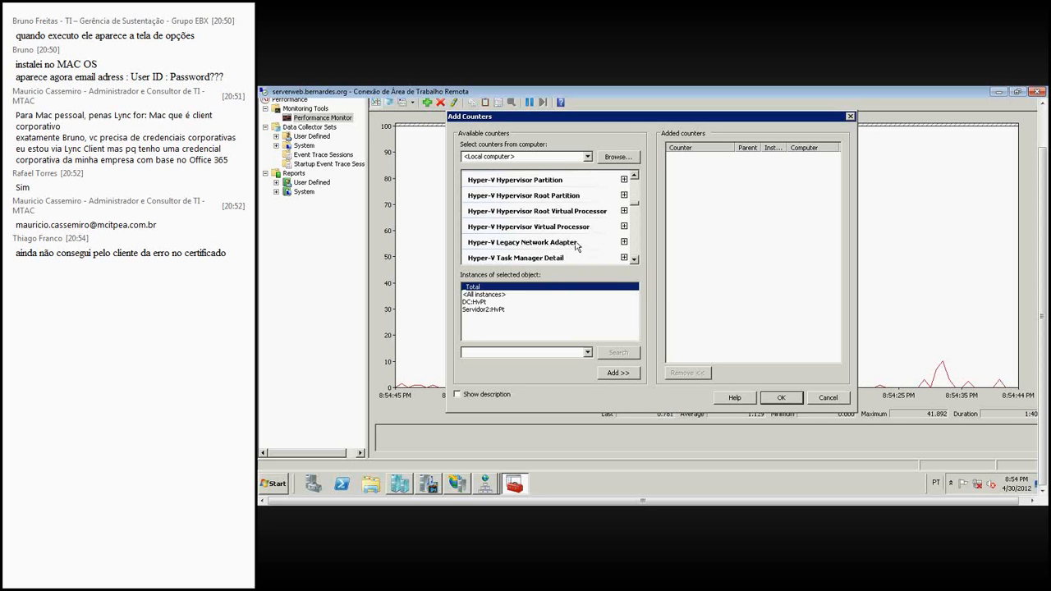
{"action": "left_click", "coordinate": [574, 243]}
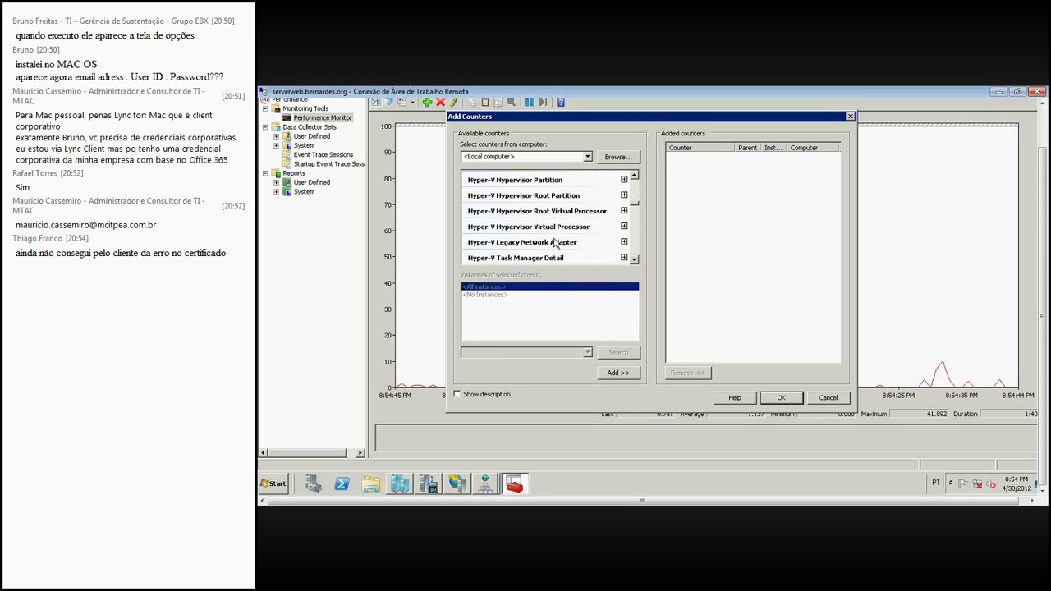
{"action": "left_click", "coordinate": [624, 241]}
{"action": "left_click", "coordinate": [635, 260]}
{"action": "left_click", "coordinate": [635, 261]}
{"action": "left_click", "coordinate": [634, 260]}
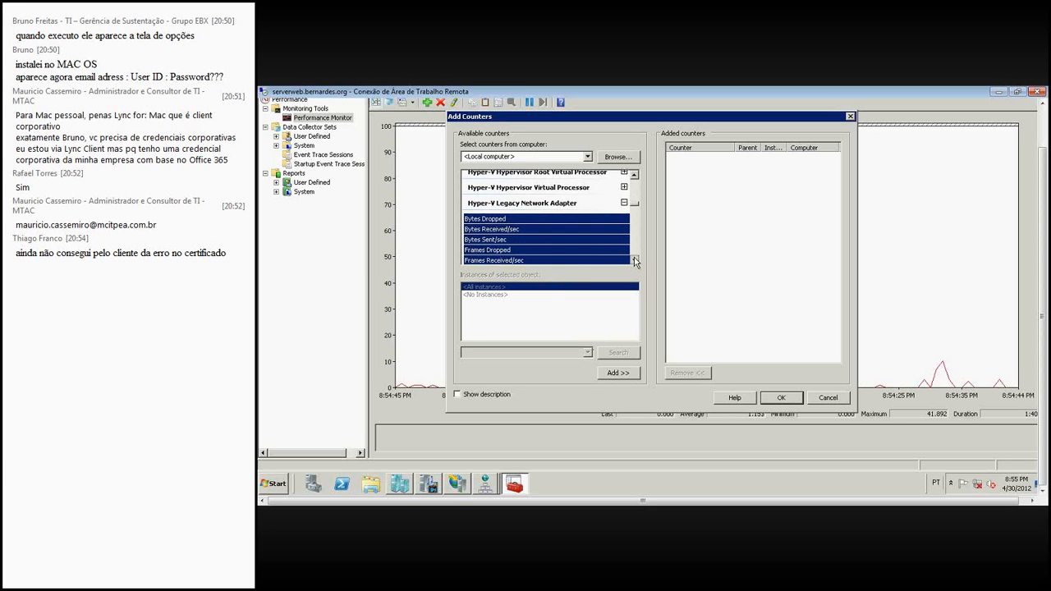
{"action": "left_click", "coordinate": [624, 203]}
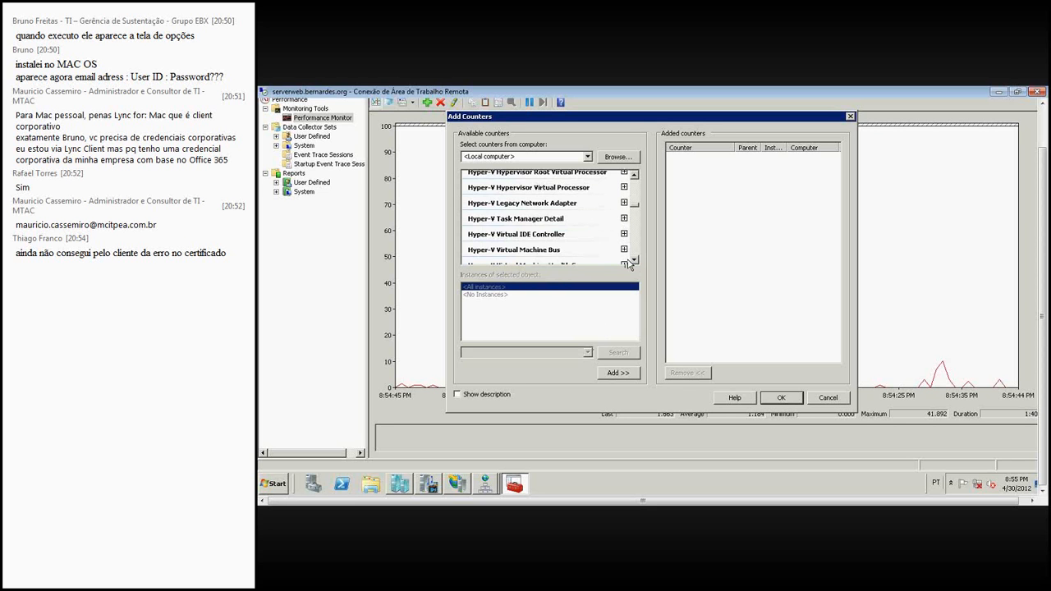
- Find Hyper-V Virtual Switch among the available counter objects and list its instances
{"action": "left_click", "coordinate": [634, 260]}
{"action": "left_click", "coordinate": [633, 260]}
{"action": "left_click", "coordinate": [633, 260]}
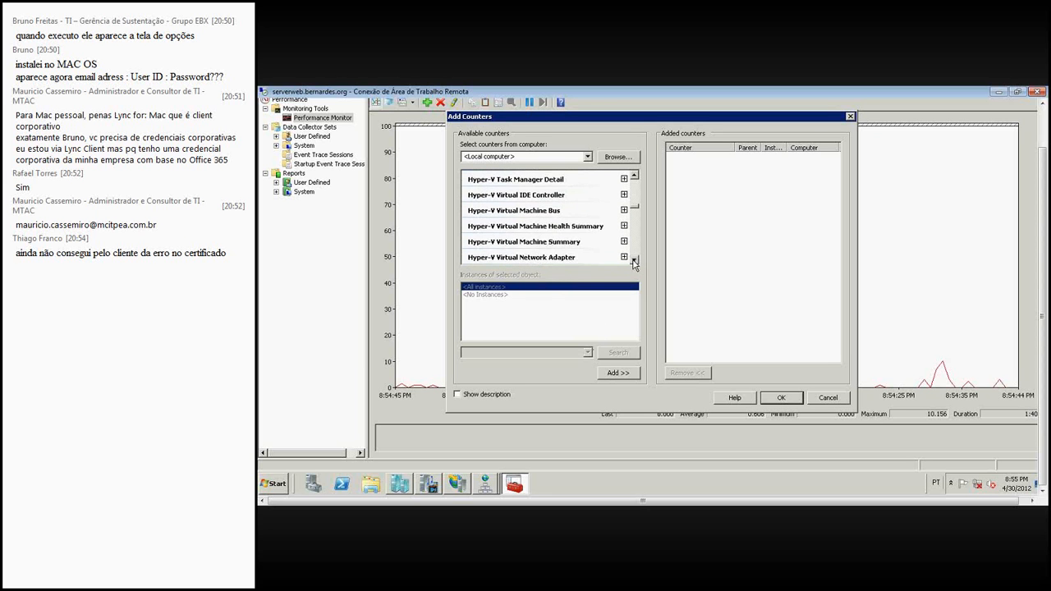
{"action": "left_click", "coordinate": [633, 260]}
{"action": "left_click", "coordinate": [633, 261]}
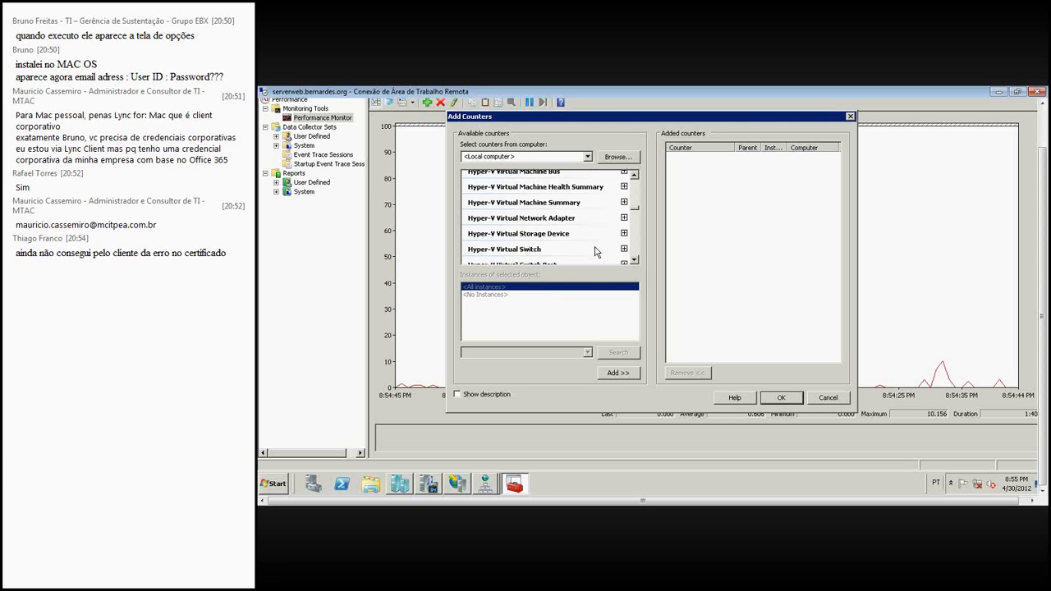
{"action": "left_click", "coordinate": [597, 249]}
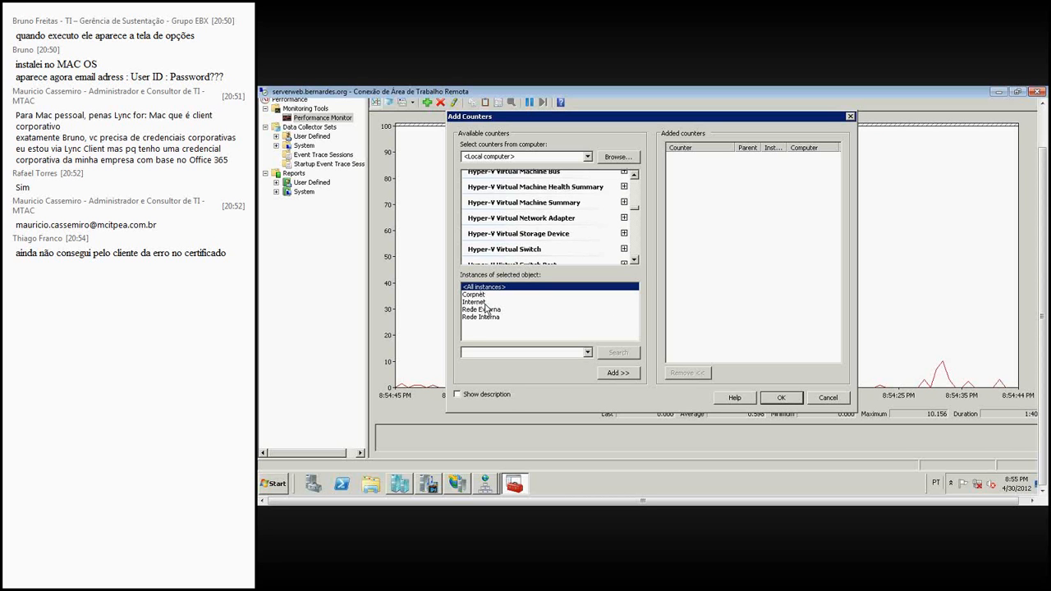
- Switch to Hyper-V Manager and review the Rede Externa, Corpnet and Internet networks in Virtual Network Manager, closing it without changes
{"action": "mouse_move", "coordinate": [403, 490]}
{"action": "left_click", "coordinate": [408, 484]}
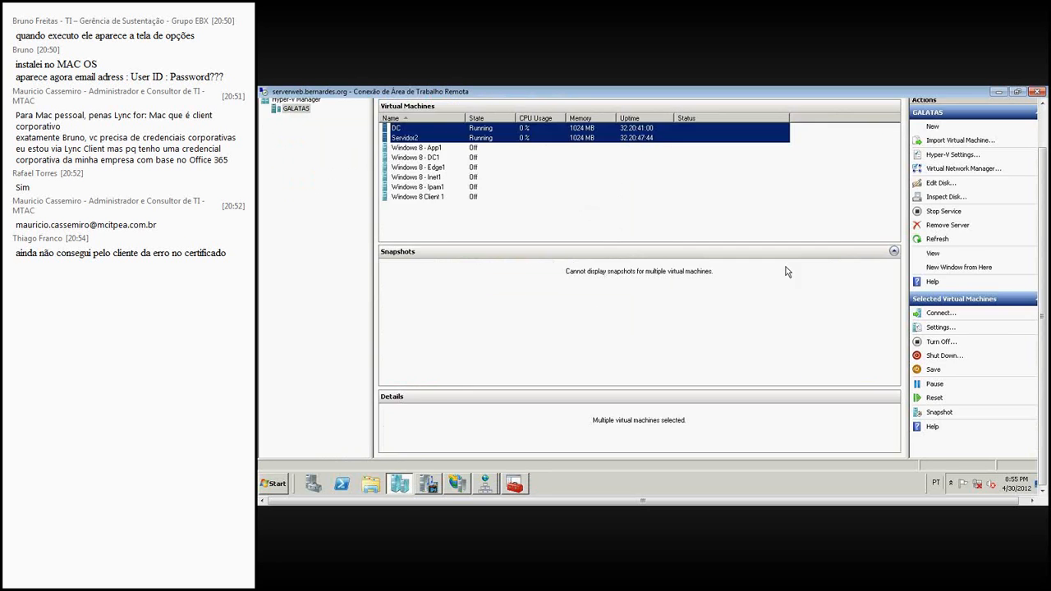
{"action": "left_click", "coordinate": [956, 174]}
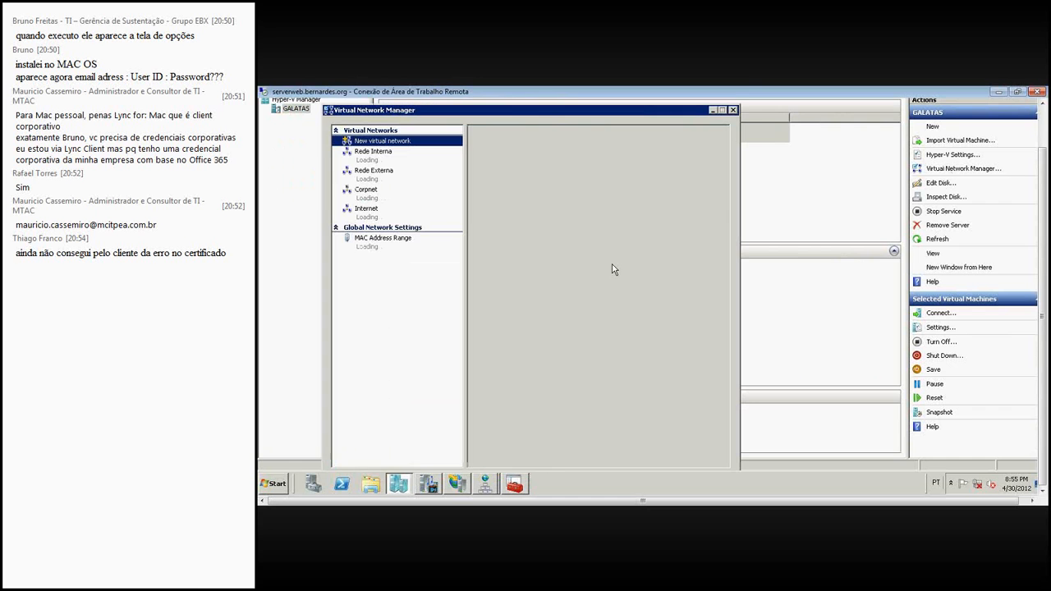
{"action": "left_click", "coordinate": [380, 179]}
{"action": "left_click", "coordinate": [380, 200]}
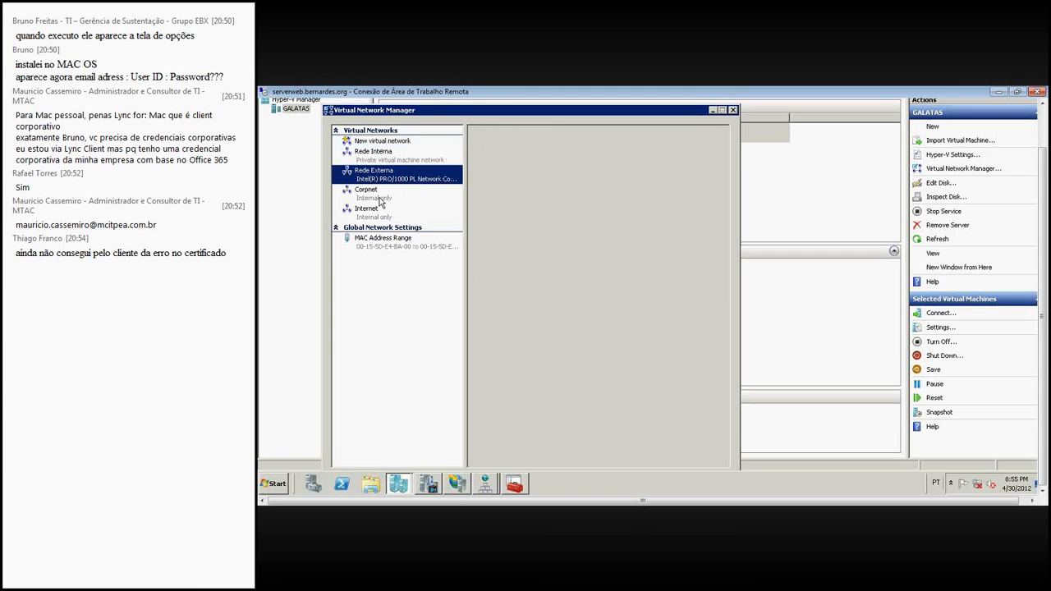
{"action": "left_click", "coordinate": [384, 215]}
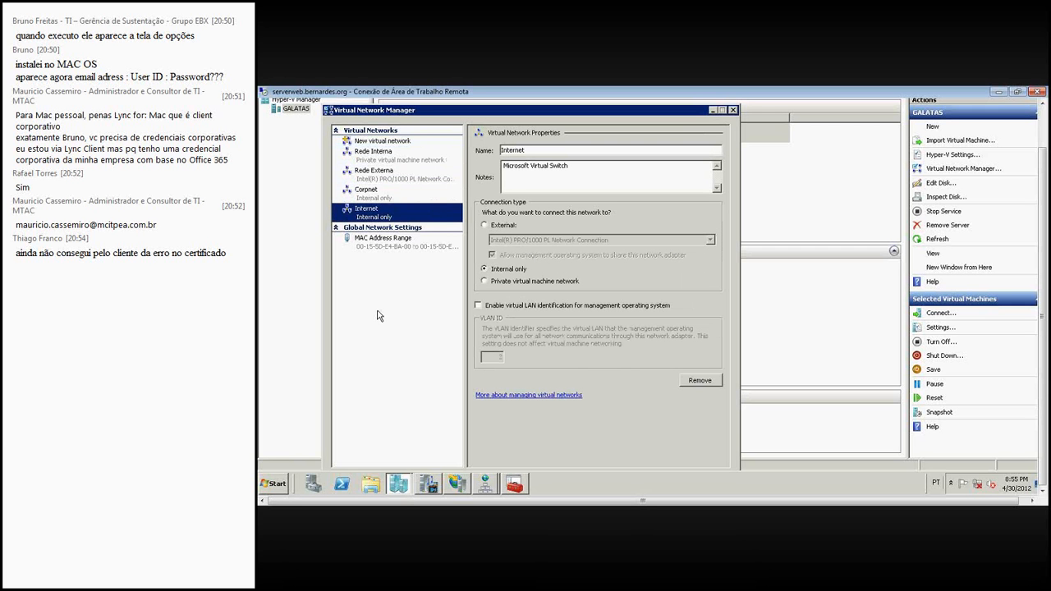
{"action": "left_click", "coordinate": [734, 111]}
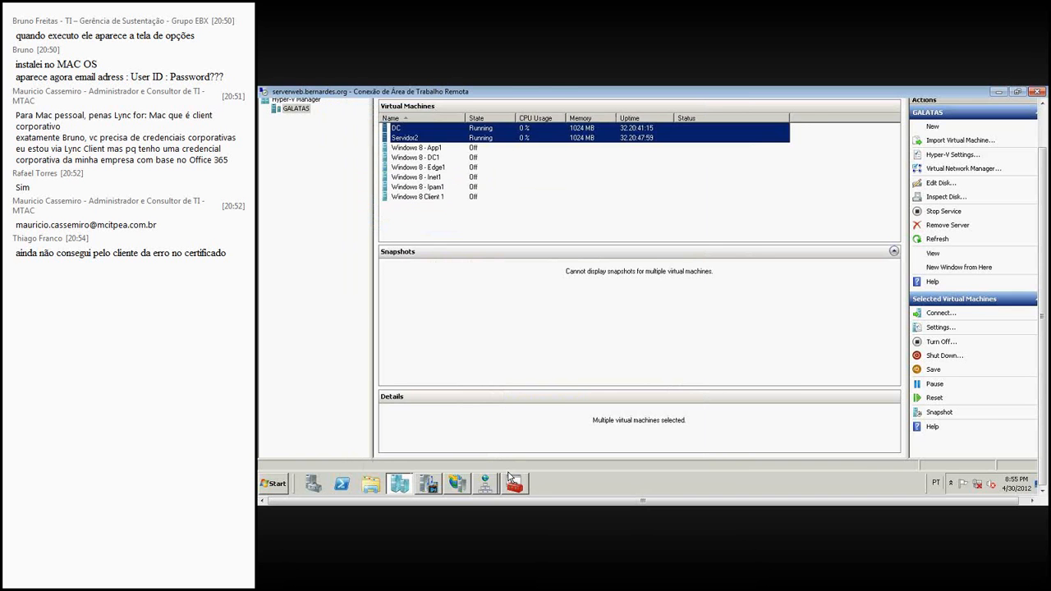
- Return to Performance Monitor, examine the Rede Externa and Corpnet instances of Hyper-V Virtual Switch, and cancel adding counters
{"action": "left_click", "coordinate": [511, 479]}
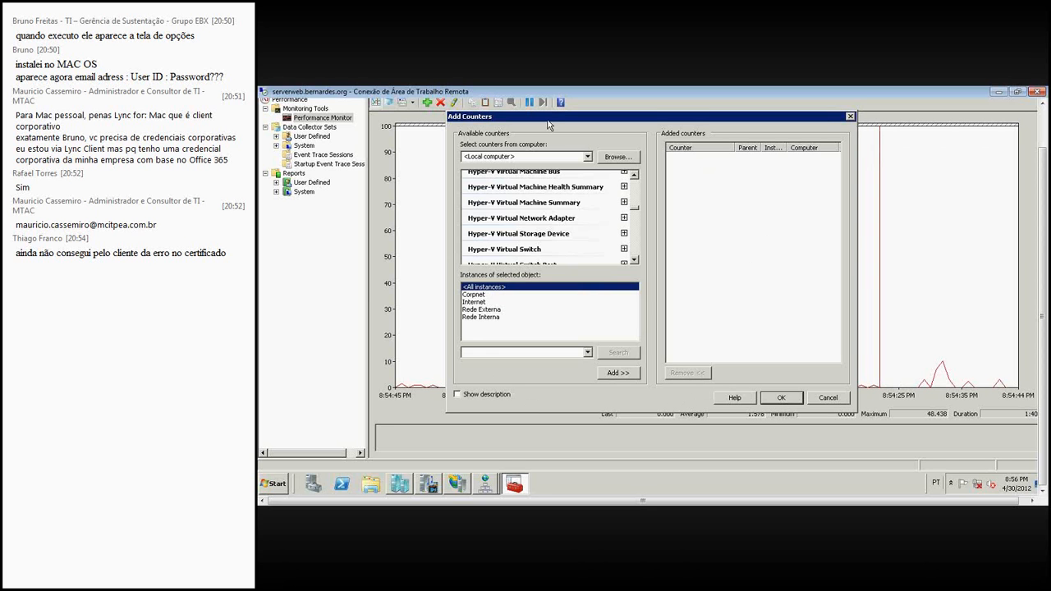
{"action": "left_click_drag", "start_coordinate": [582, 127], "coordinate": [590, 137]}
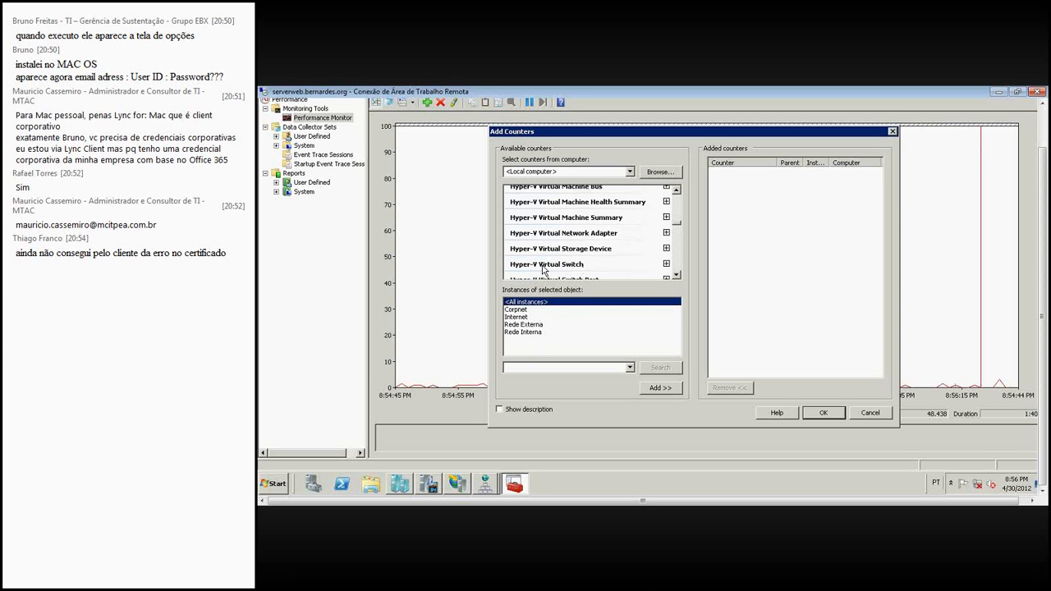
{"action": "left_click", "coordinate": [523, 326]}
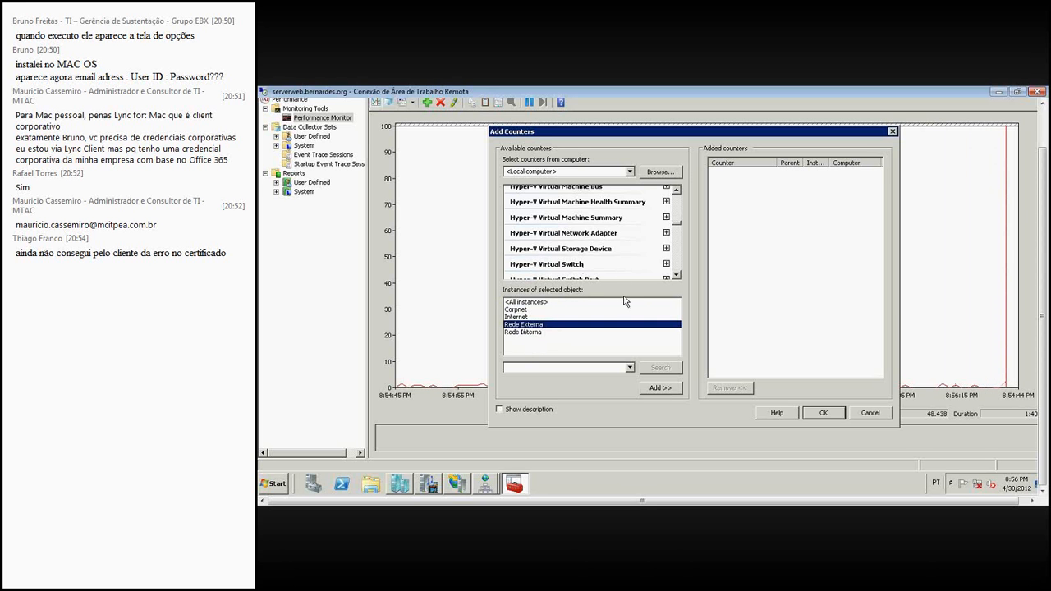
{"action": "left_click", "coordinate": [529, 310]}
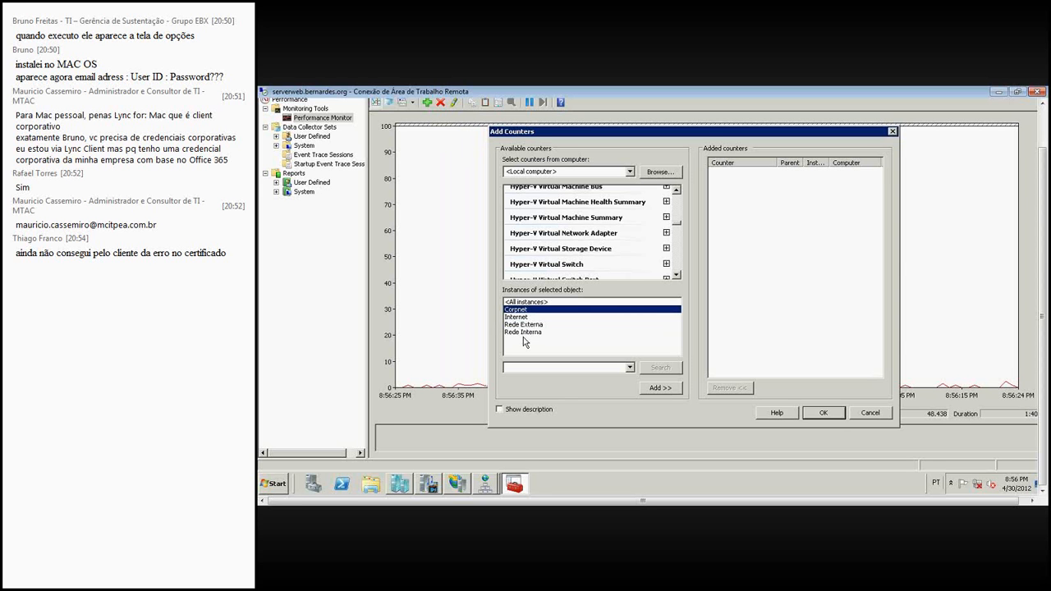
{"action": "left_click", "coordinate": [871, 413]}
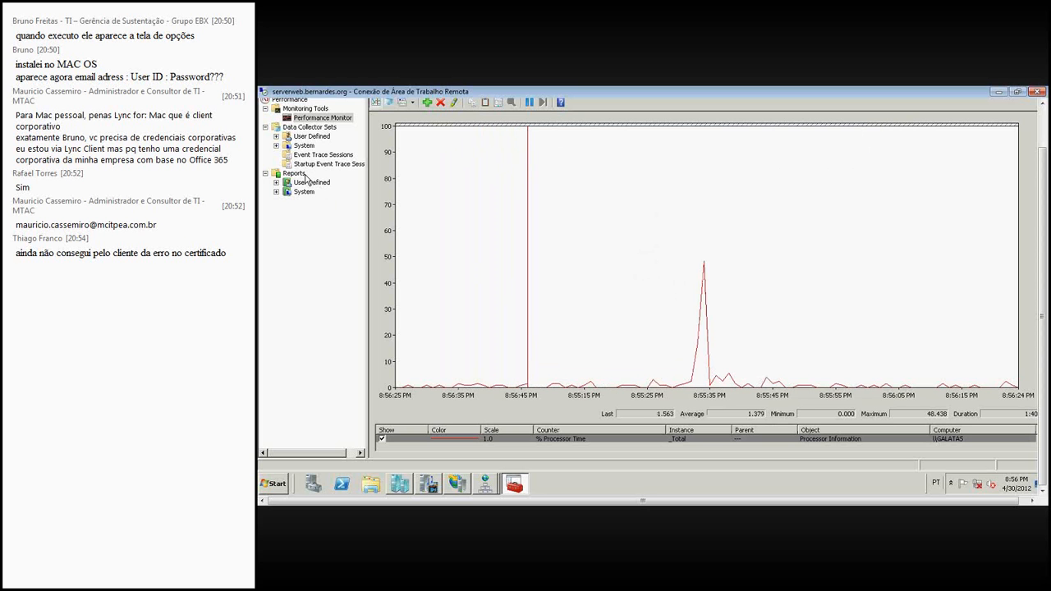
- Check for user-defined data collector sets, and switch to Hyper-V Manager to view the DC virtual machine on its own
{"action": "left_click", "coordinate": [276, 136]}
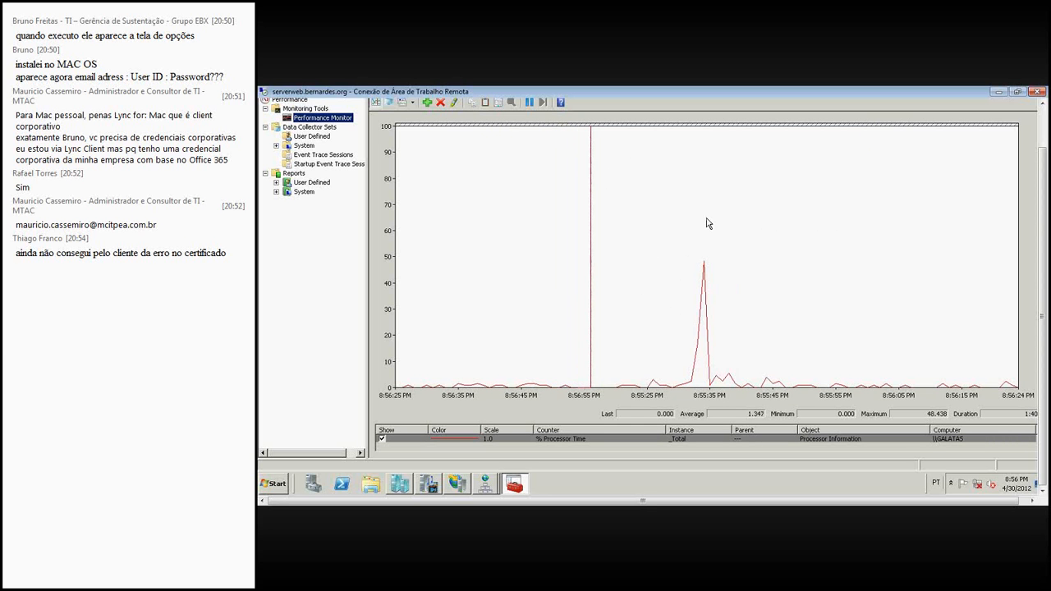
{"action": "left_click", "coordinate": [401, 479]}
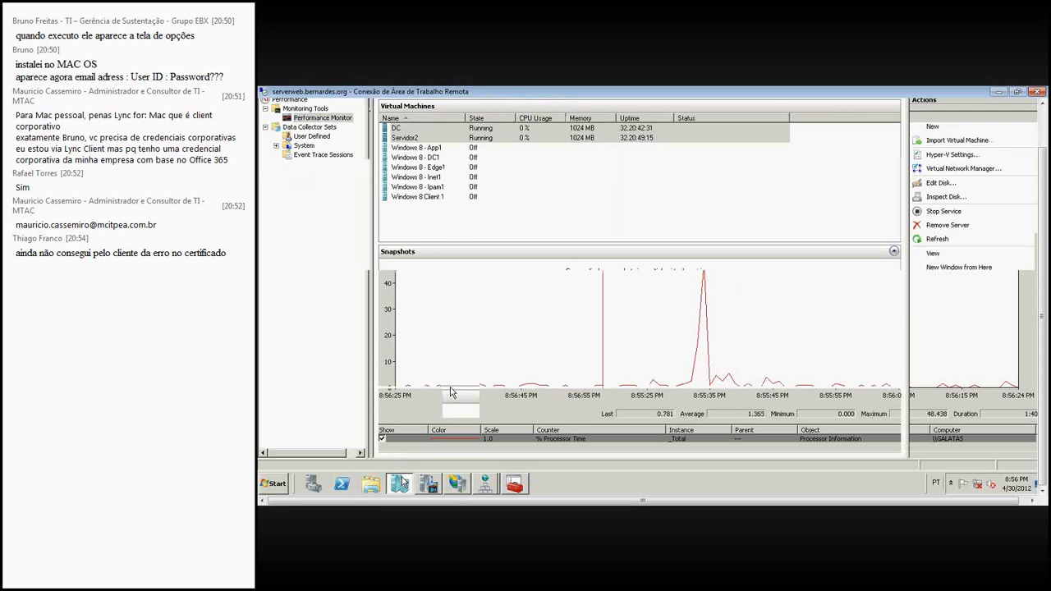
{"action": "left_click", "coordinate": [583, 129]}
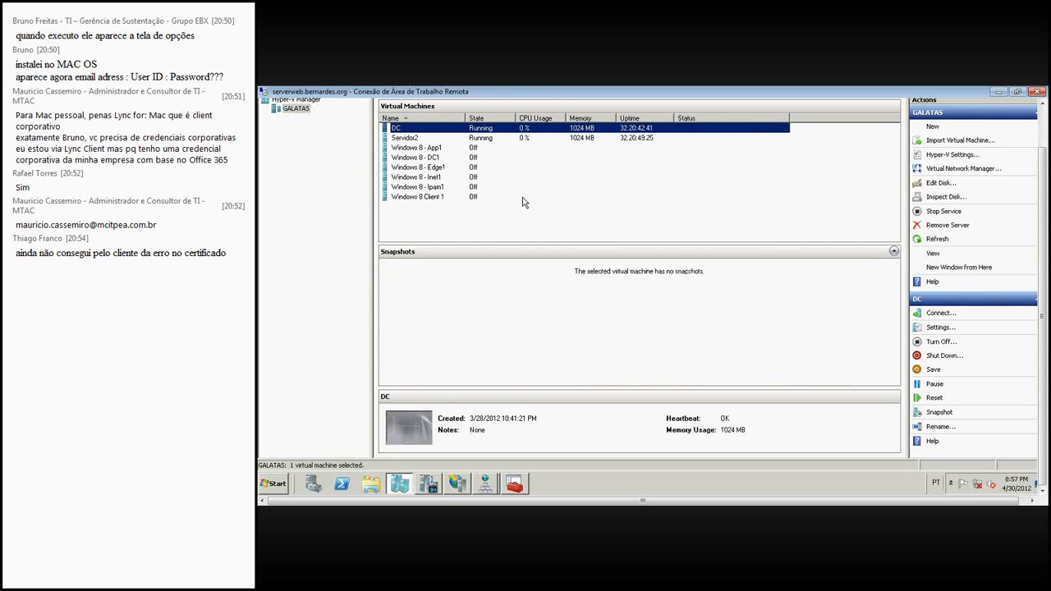
- Return to Performance Monitor and start a manually created user-defined data collector set named "Uso de redes virtuais"
{"action": "left_click", "coordinate": [516, 487]}
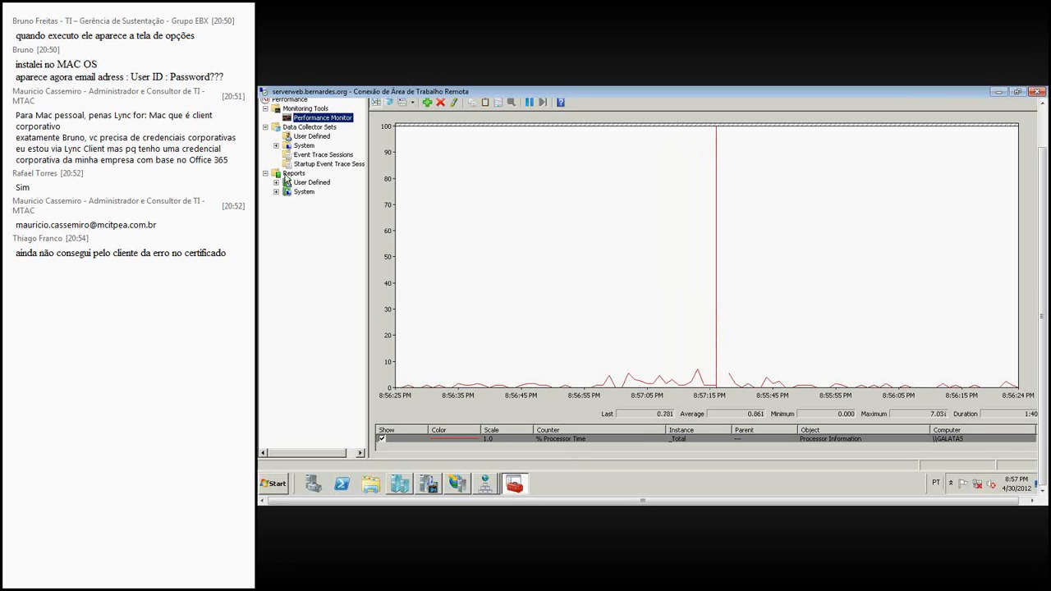
{"action": "left_click", "coordinate": [312, 136]}
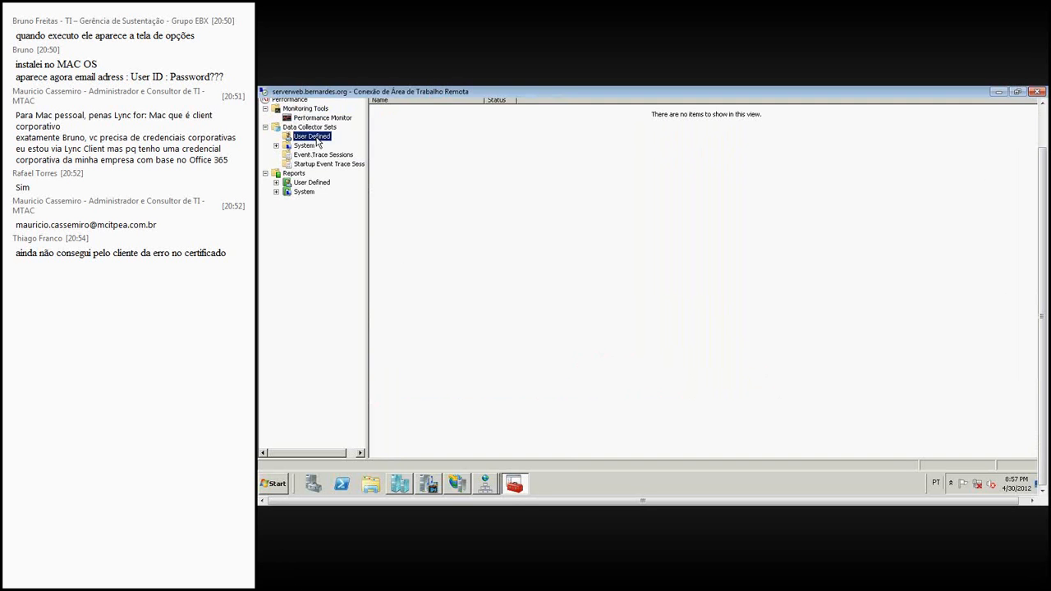
{"action": "right_click", "coordinate": [316, 137]}
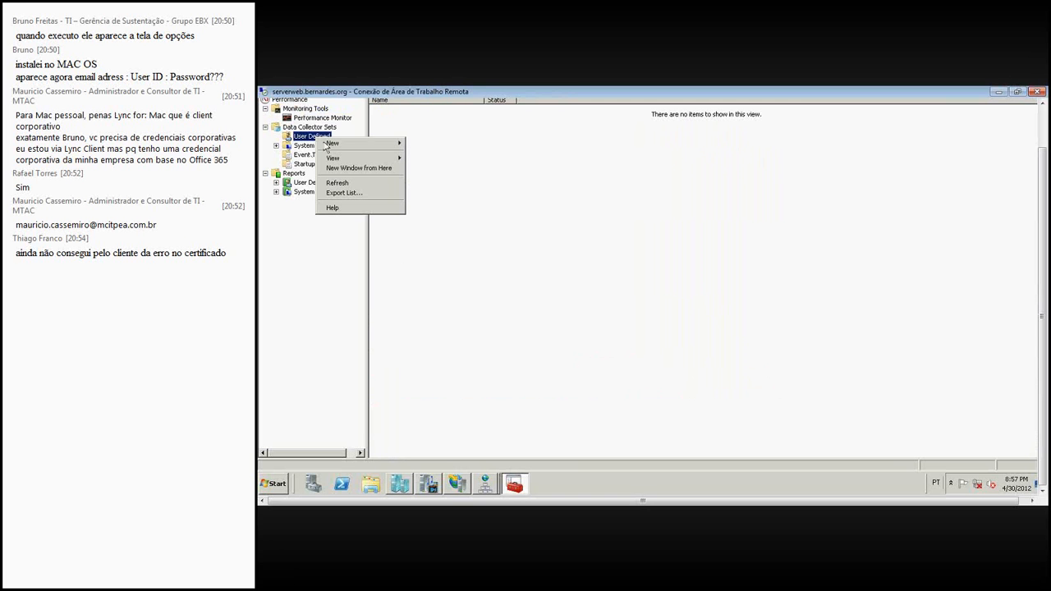
{"action": "mouse_move", "coordinate": [361, 142]}
{"action": "left_click", "coordinate": [420, 144]}
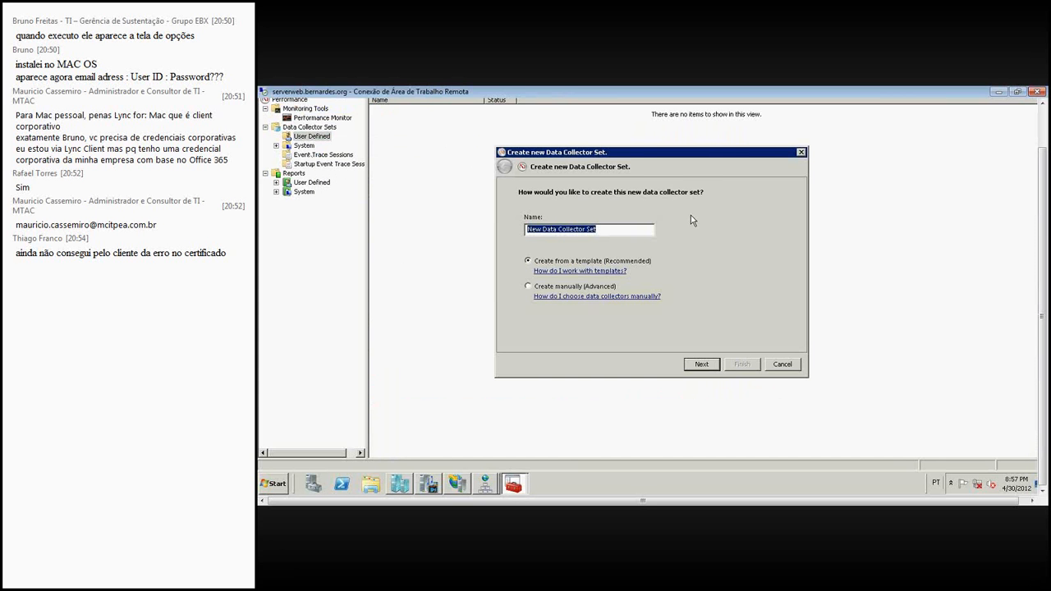
{"action": "type", "text": "Uso"}
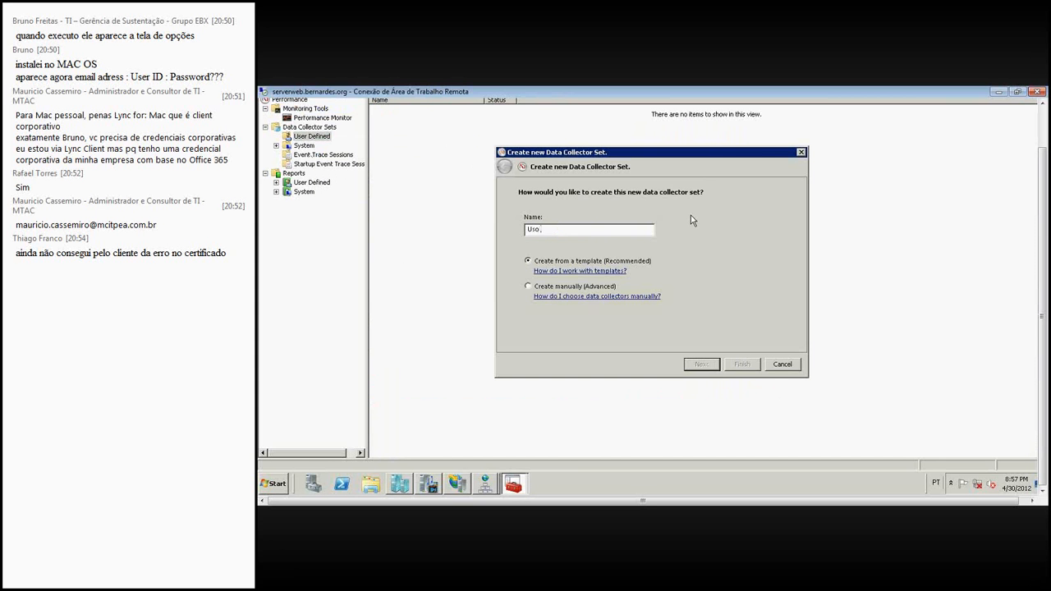
{"action": "type", "text": " de redes virtuais"}
{"action": "left_click", "coordinate": [565, 288]}
{"action": "left_click", "coordinate": [715, 366]}
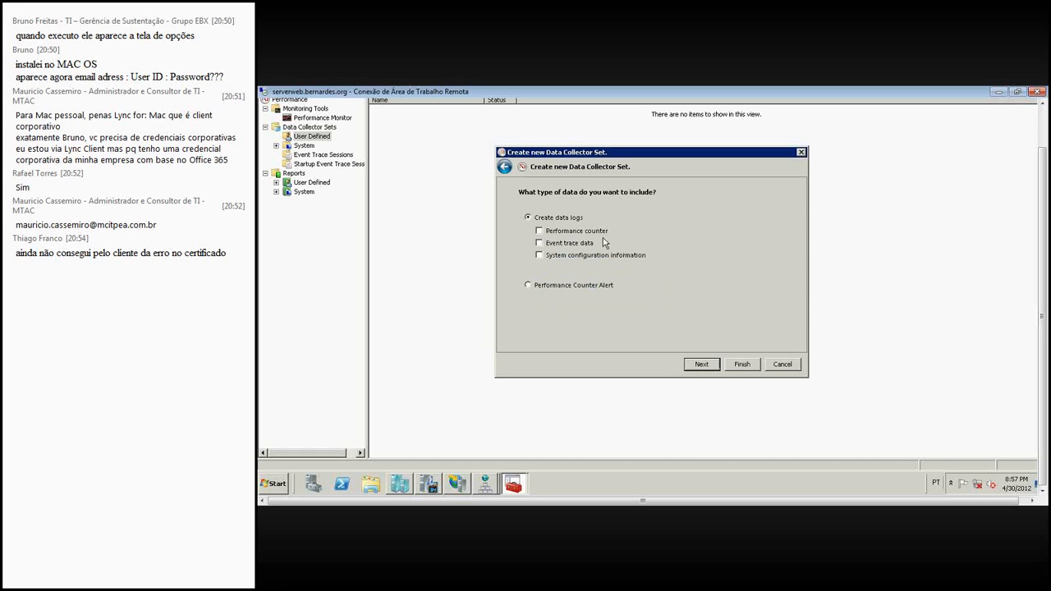
- Include performance counter data logs in the set and add all instances of the Hyper-V Virtual Switch counters
{"action": "left_click", "coordinate": [540, 231]}
{"action": "left_click", "coordinate": [701, 364]}
{"action": "left_click", "coordinate": [708, 229]}
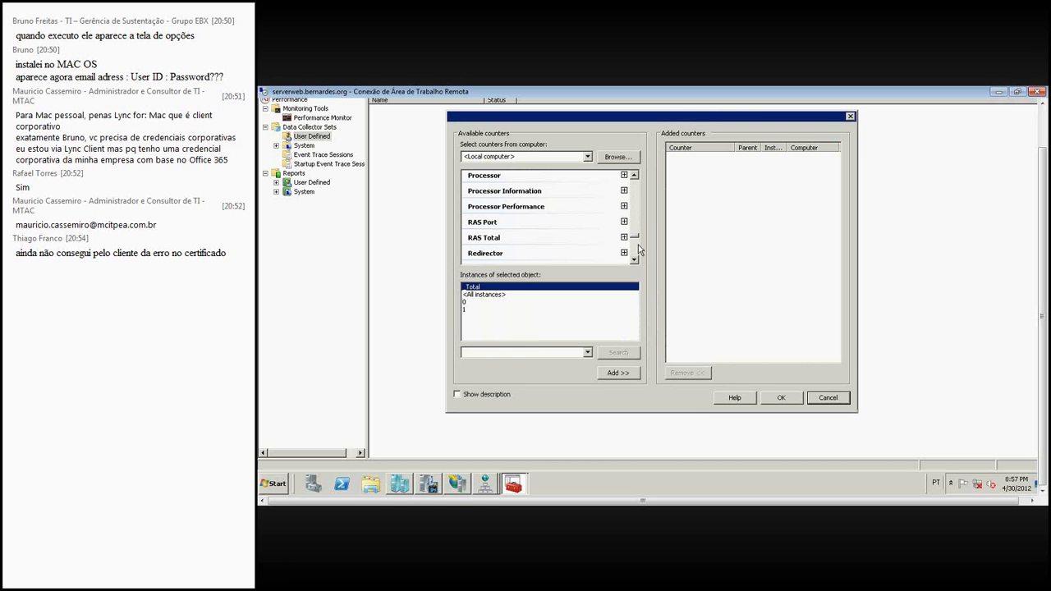
{"action": "scroll", "coordinate": [634, 208], "scroll_direction": "up", "scroll_amount": 15}
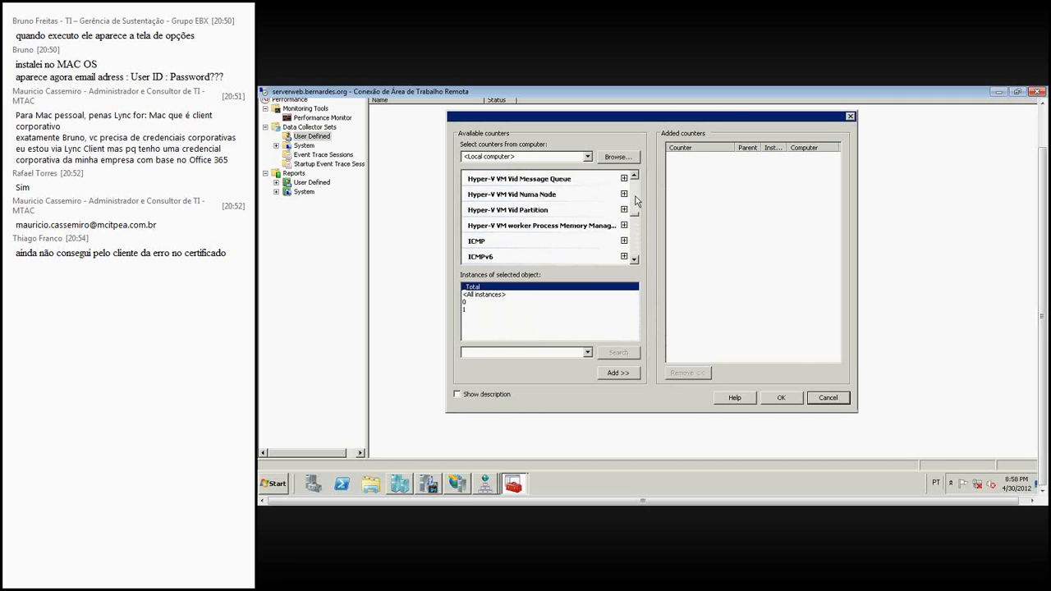
{"action": "scroll", "coordinate": [635, 199], "scroll_direction": "up", "scroll_amount": 2}
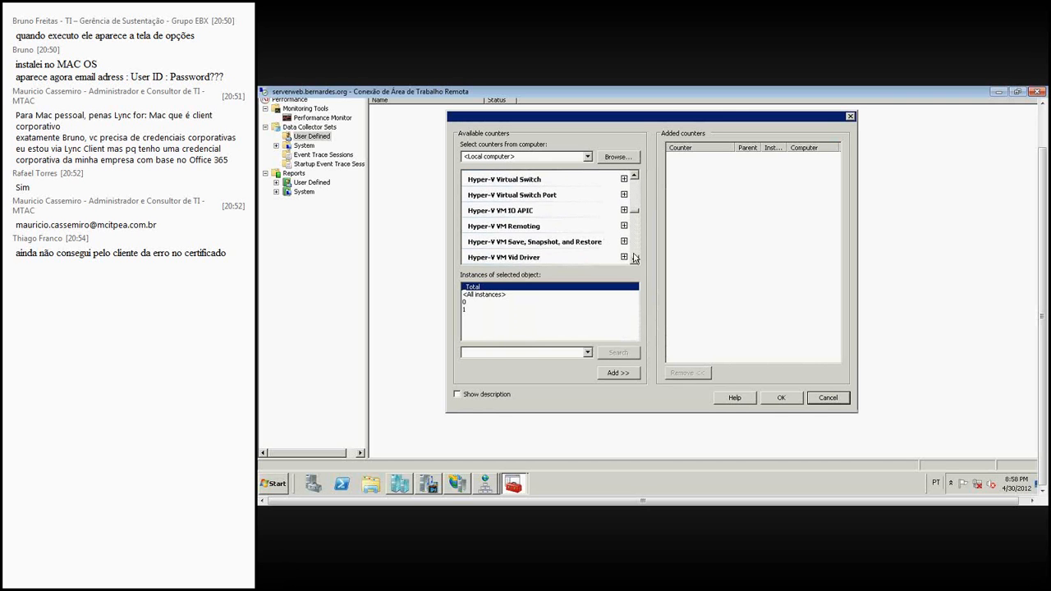
{"action": "left_click", "coordinate": [584, 181]}
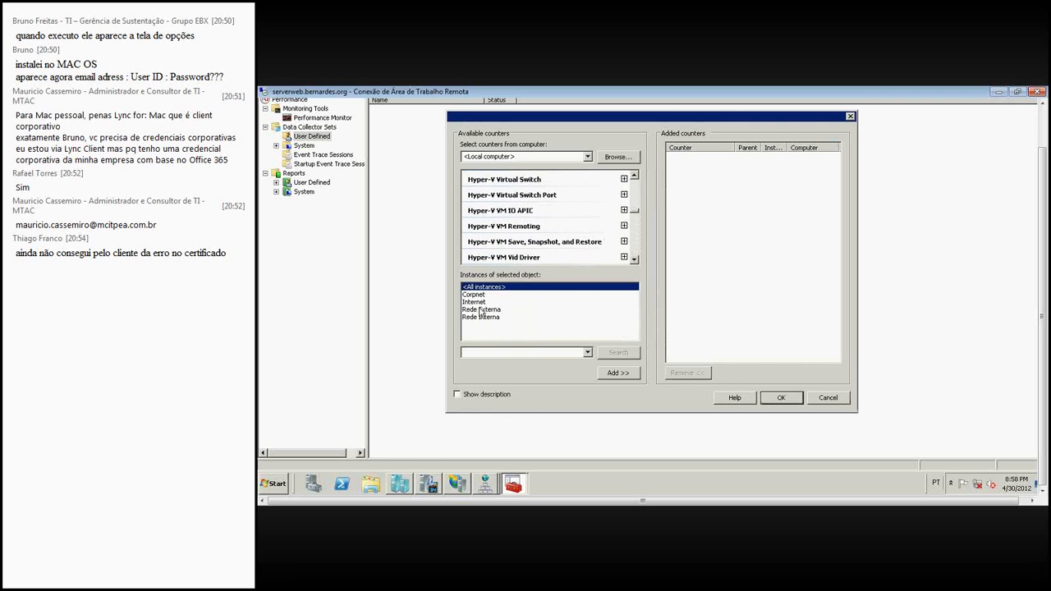
{"action": "left_click", "coordinate": [621, 376]}
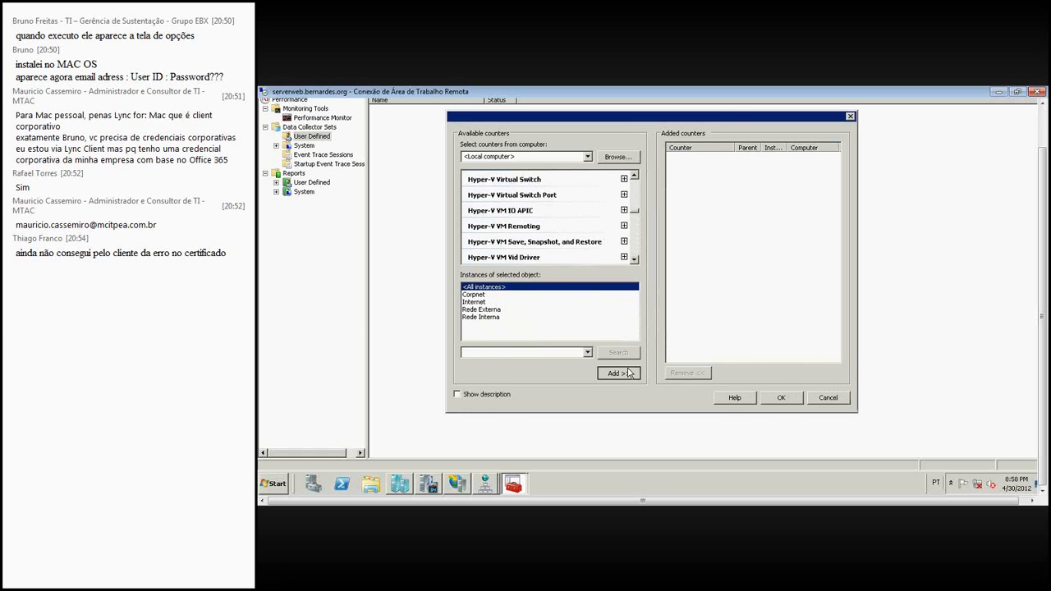
{"action": "left_click", "coordinate": [776, 398]}
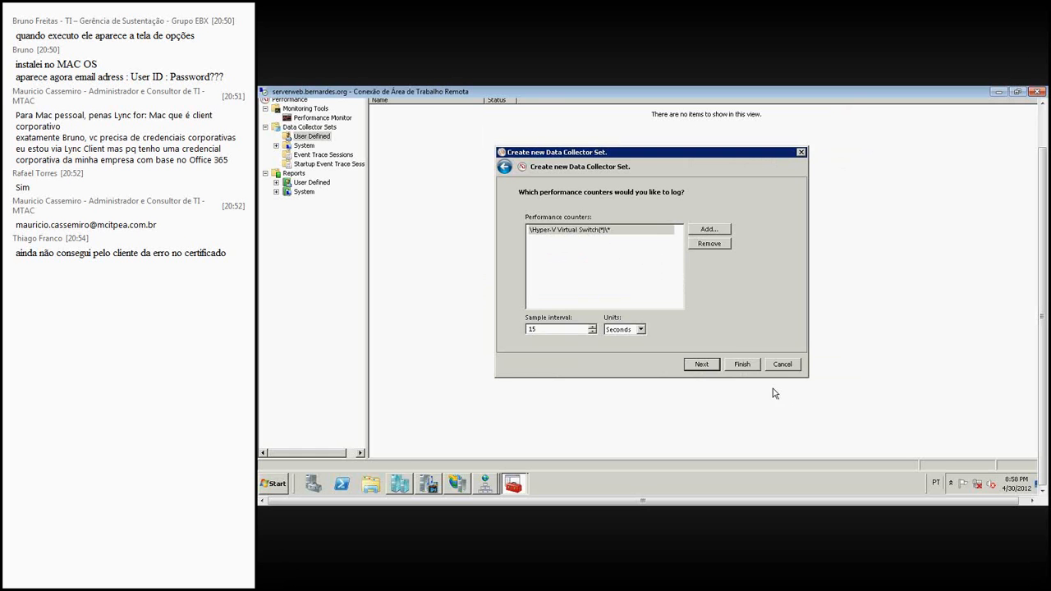
- Set the sample interval to 5 seconds, keep the default root directory and account, and save the data collector set
{"action": "left_click", "coordinate": [593, 332]}
{"action": "type", "text": "5"}
{"action": "left_click", "coordinate": [715, 367]}
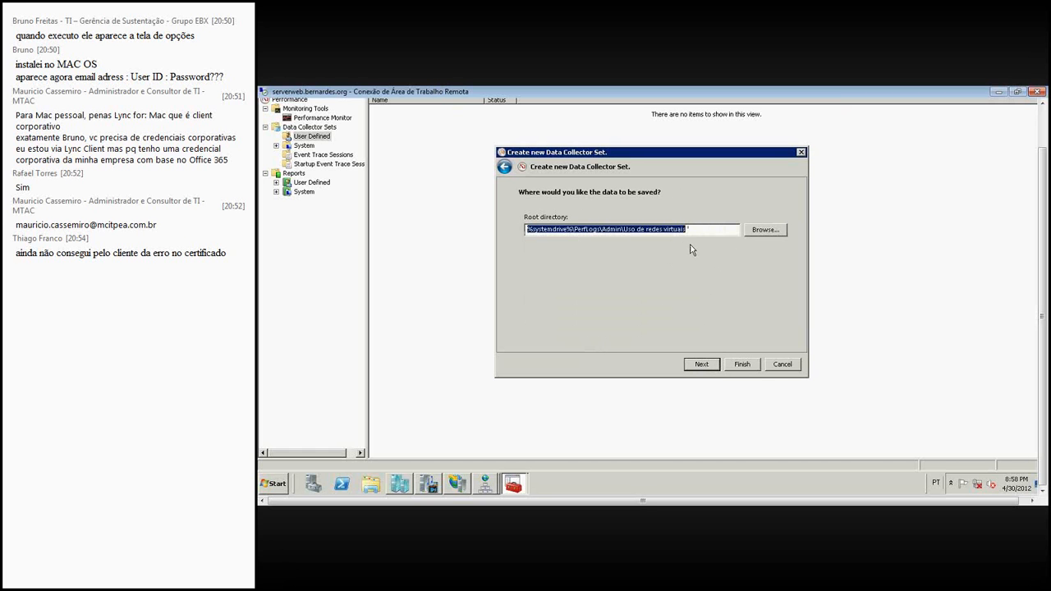
{"action": "left_click", "coordinate": [702, 366]}
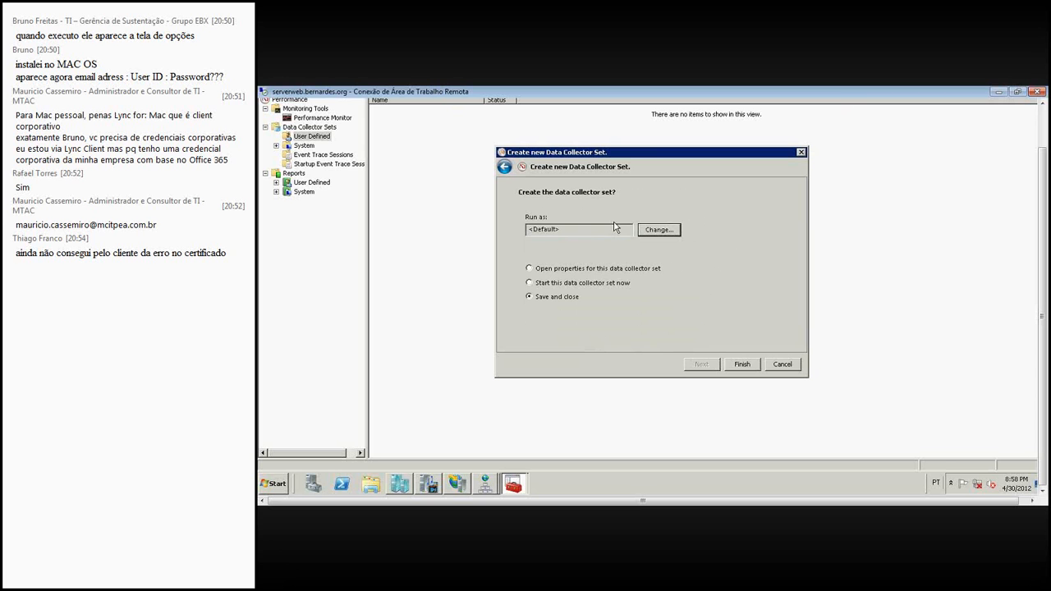
{"action": "left_click", "coordinate": [746, 362]}
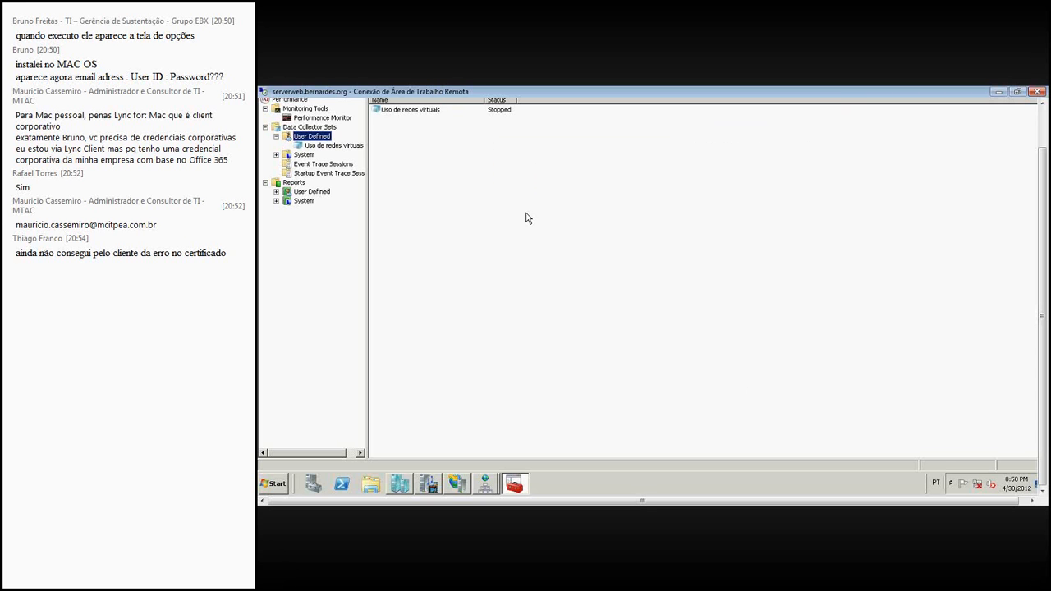
- Open the properties of the Uso de redes virtuais data collector set and examine its directory settings
{"action": "left_click", "coordinate": [349, 150]}
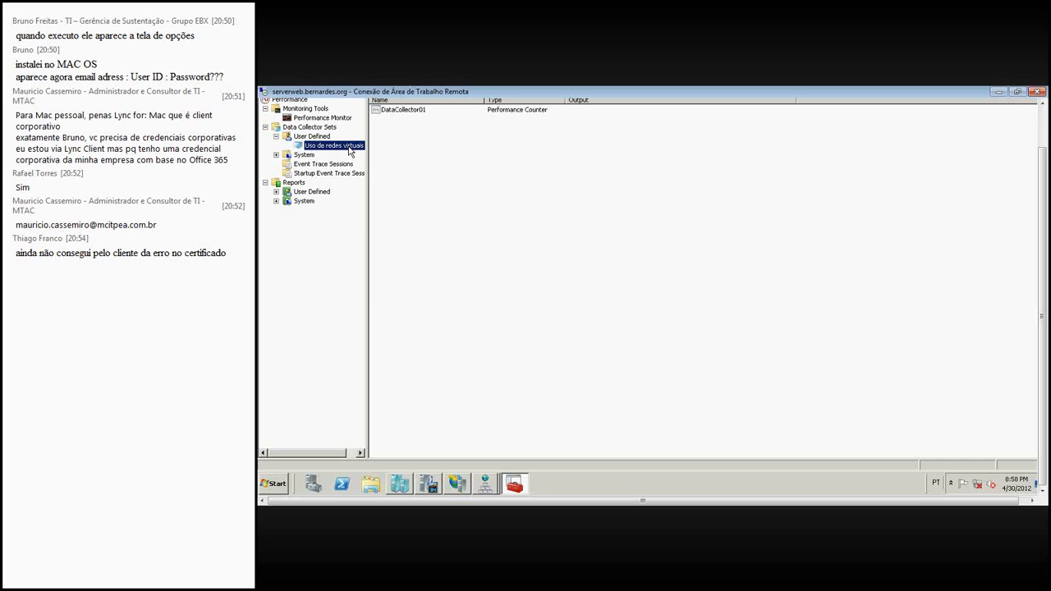
{"action": "right_click", "coordinate": [351, 151]}
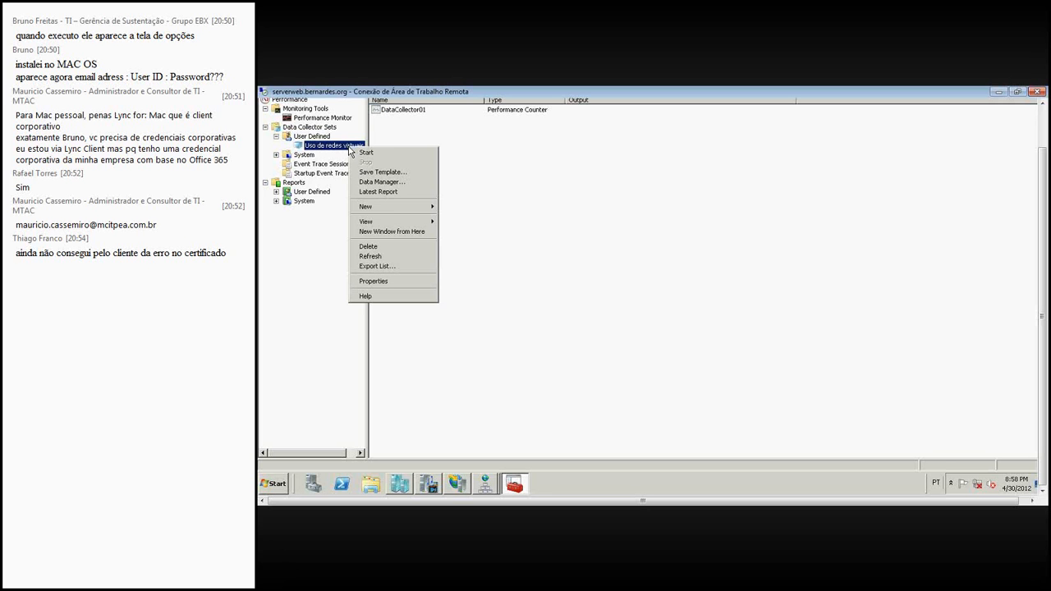
{"action": "left_click", "coordinate": [388, 281]}
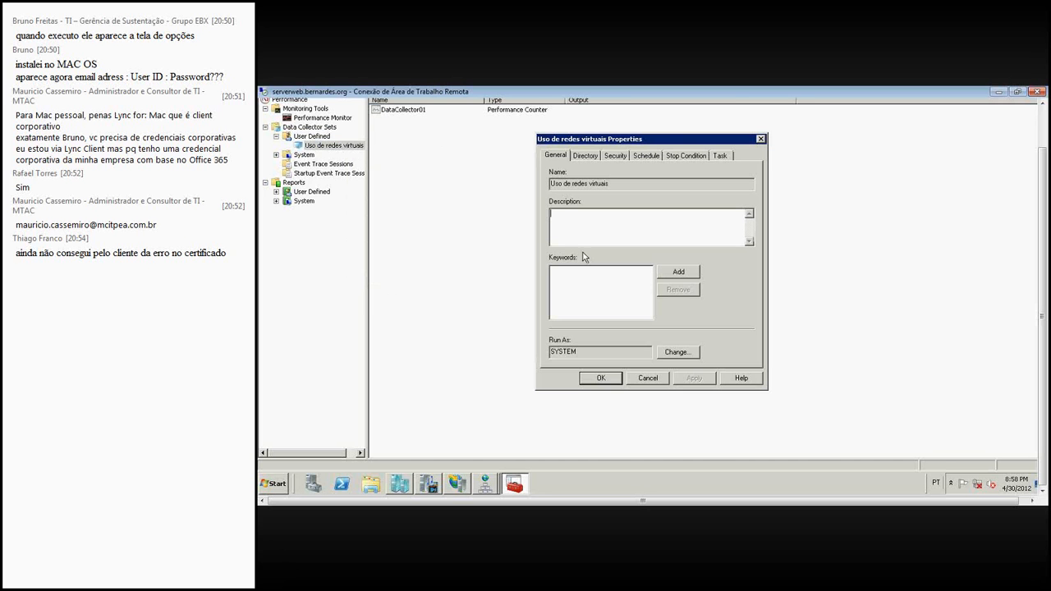
{"action": "left_click", "coordinate": [584, 156]}
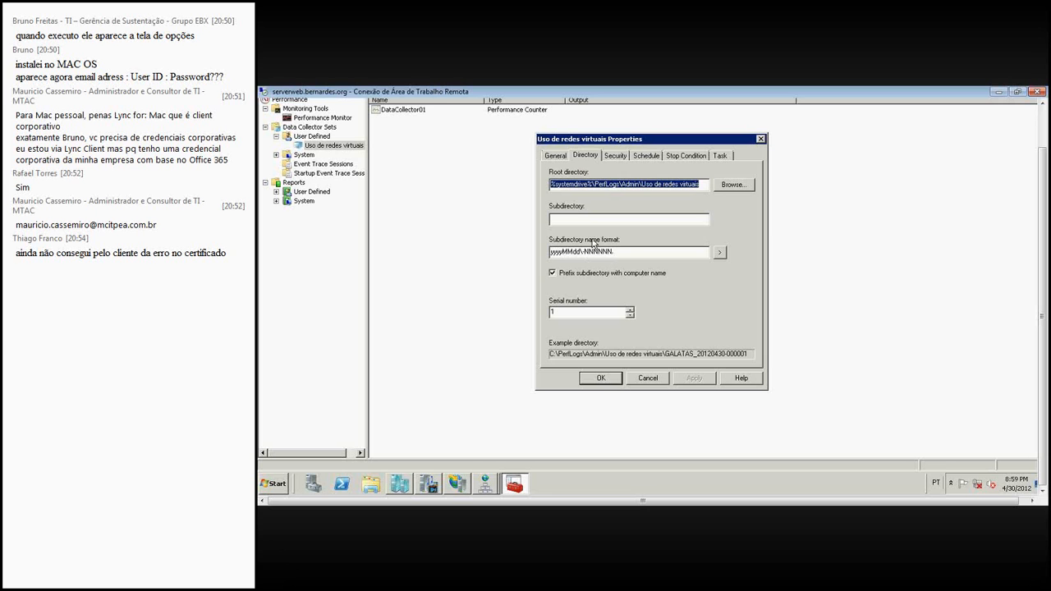
- Examine the security, schedule, stop condition and task settings of the Uso de redes virtuais data collector set, and close its properties
{"action": "left_click", "coordinate": [615, 156]}
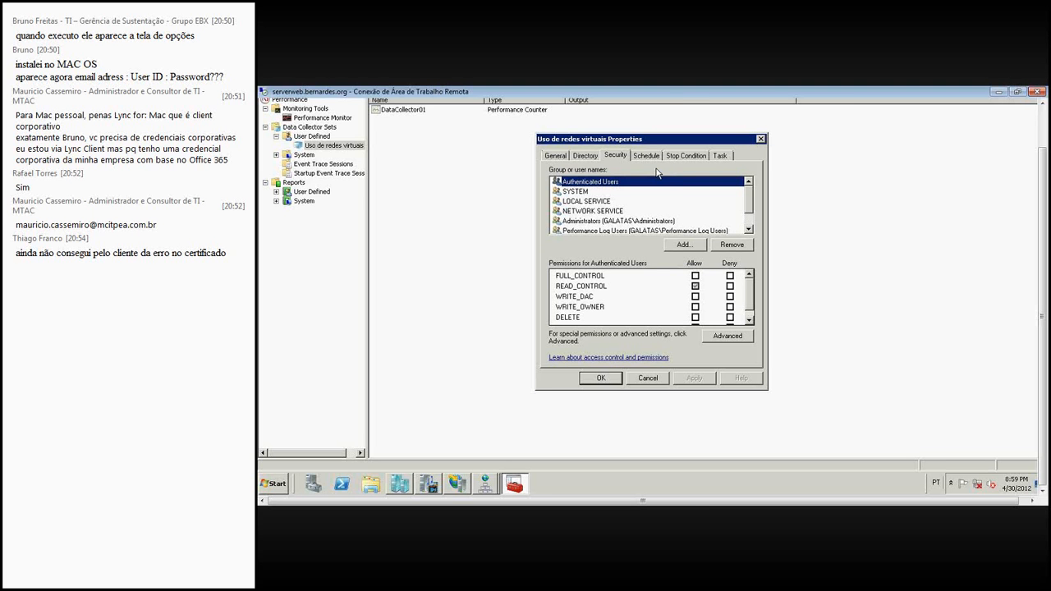
{"action": "left_click", "coordinate": [660, 163]}
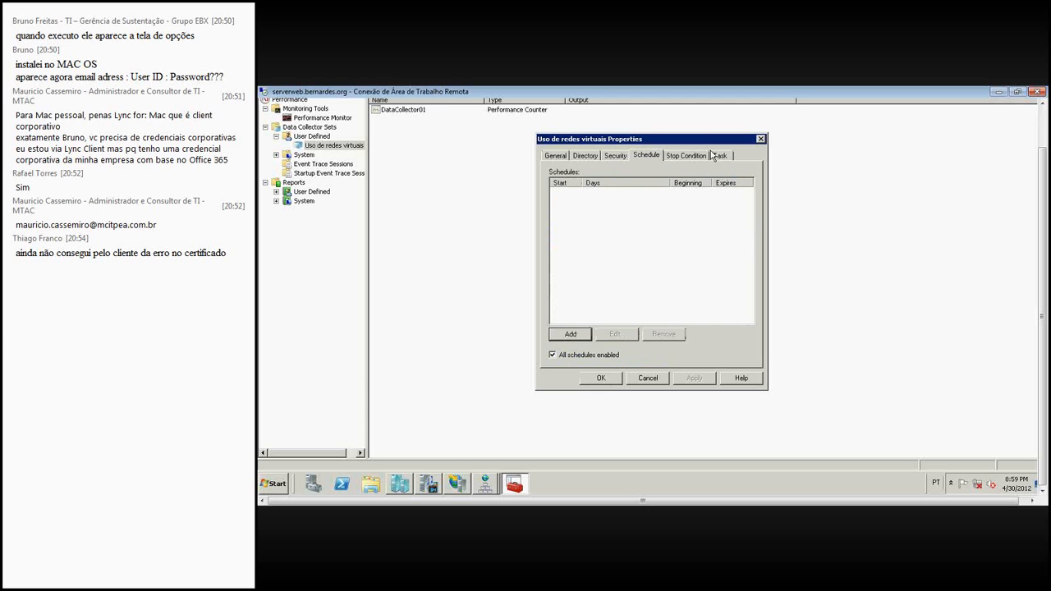
{"action": "left_click", "coordinate": [713, 155]}
{"action": "left_click", "coordinate": [686, 156]}
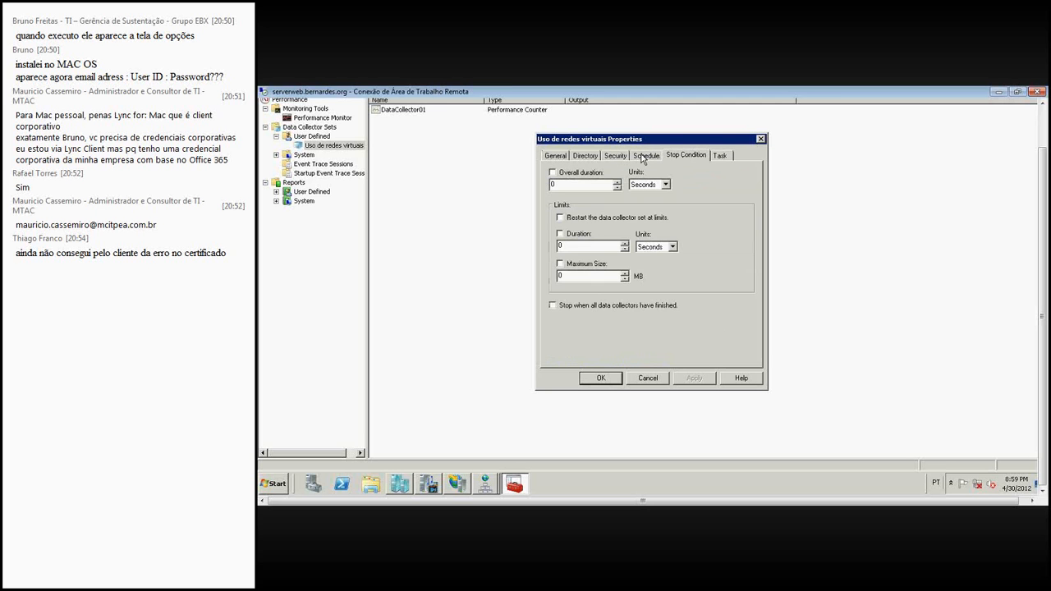
{"action": "left_click", "coordinate": [719, 156]}
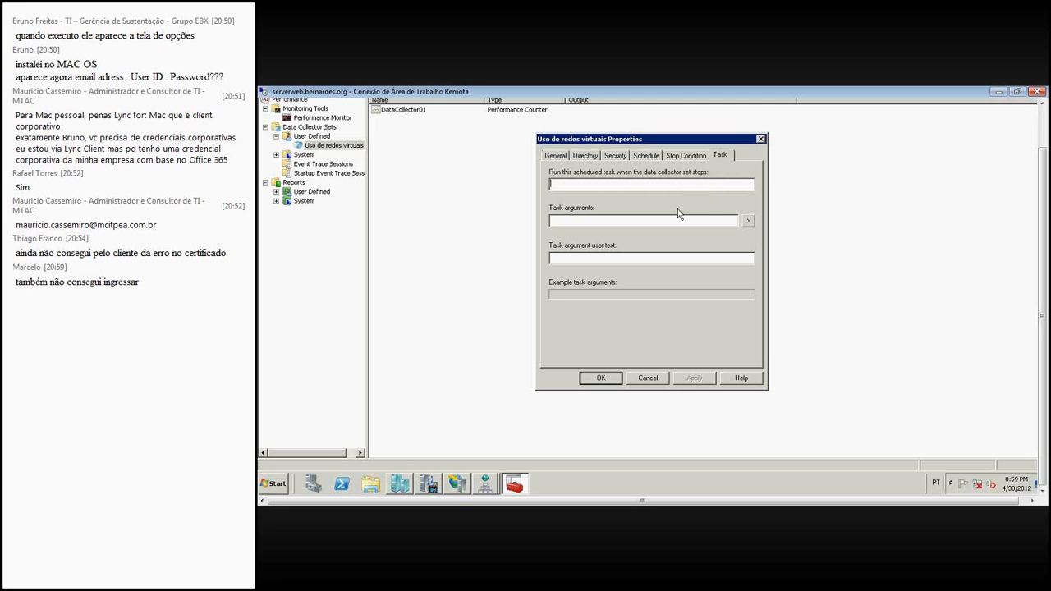
{"action": "left_click", "coordinate": [687, 158]}
{"action": "left_click", "coordinate": [644, 156]}
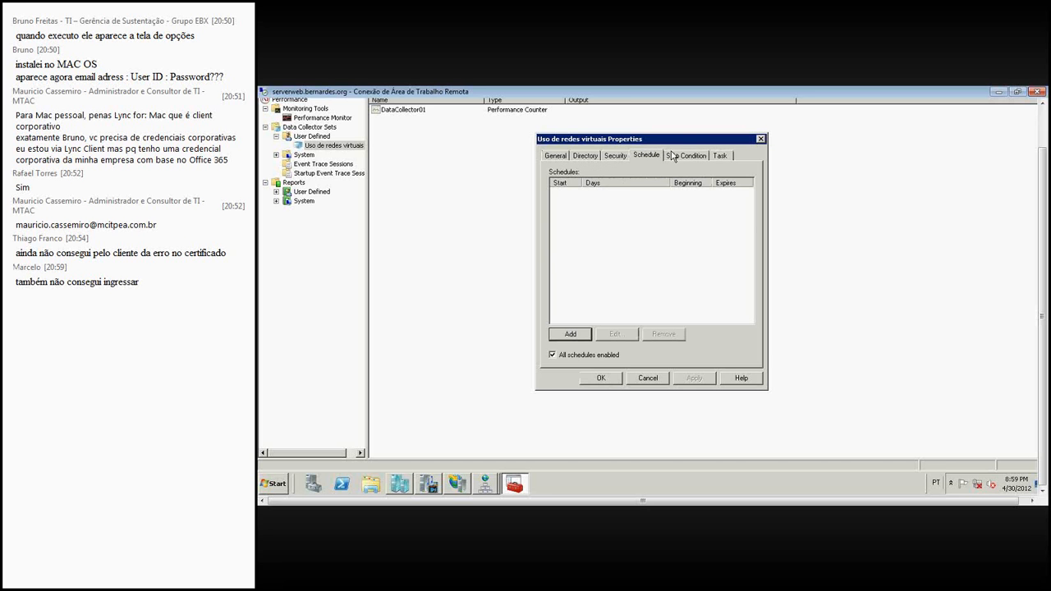
{"action": "left_click", "coordinate": [672, 157]}
{"action": "left_click", "coordinate": [654, 158]}
{"action": "left_click", "coordinate": [690, 156]}
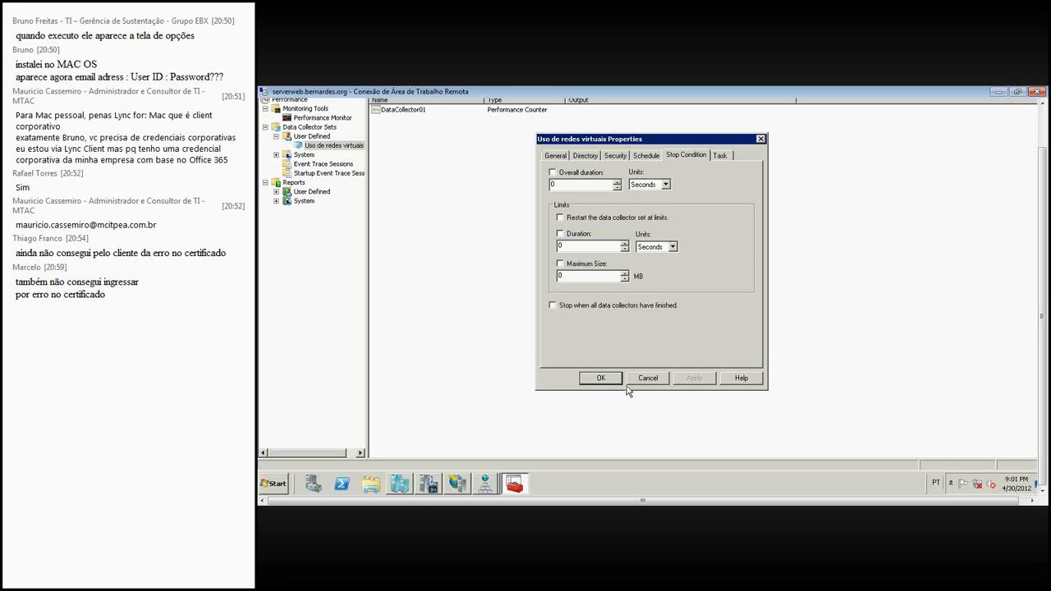
{"action": "left_click", "coordinate": [595, 378]}
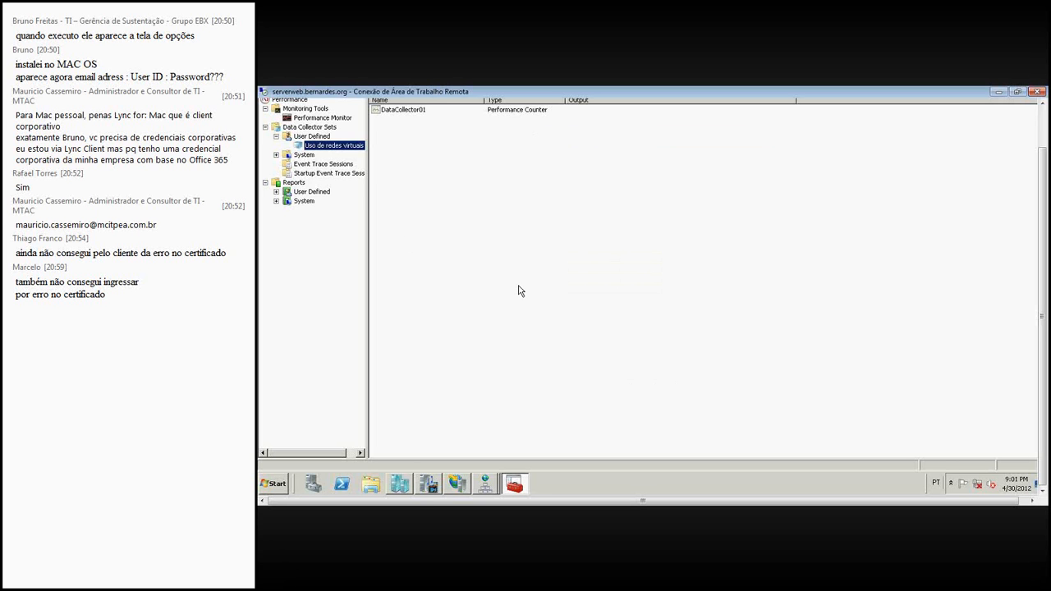
- Start the Uso de redes virtuais data collector set
{"action": "right_click", "coordinate": [352, 144]}
{"action": "left_click", "coordinate": [369, 152]}
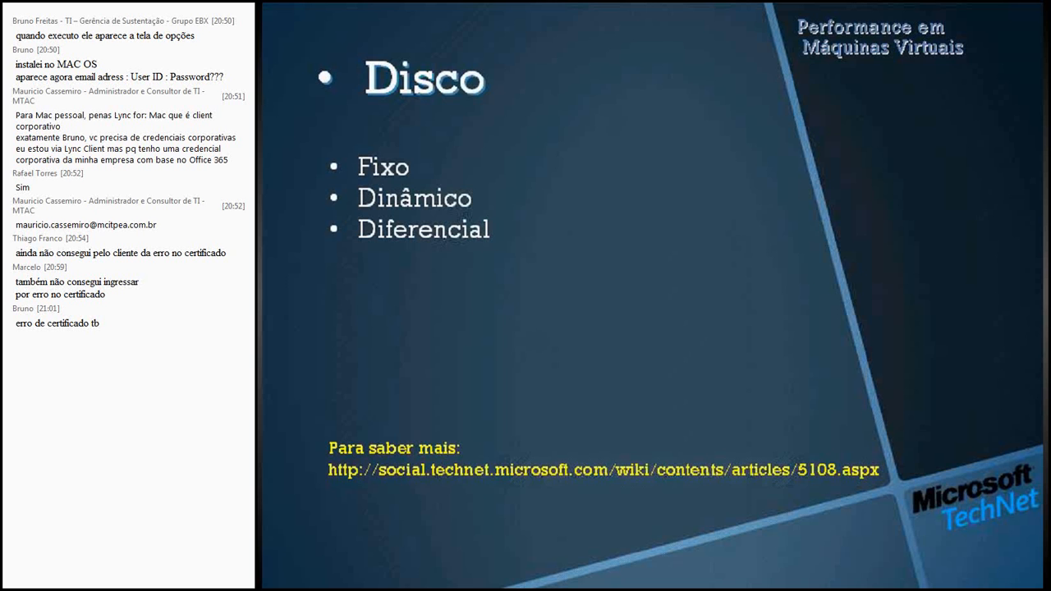
{"action": "key", "text": "Right"}
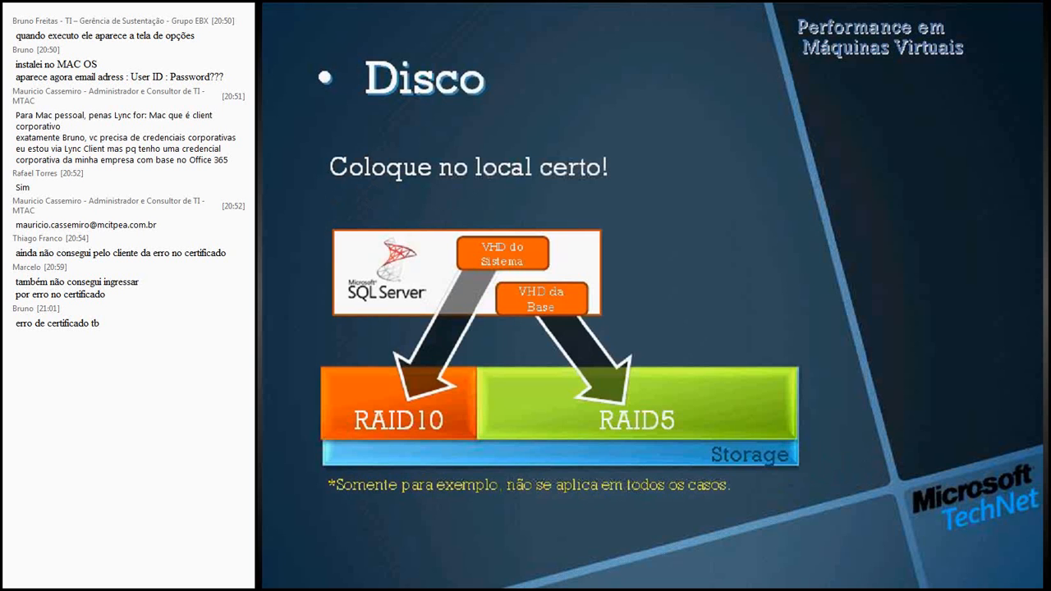